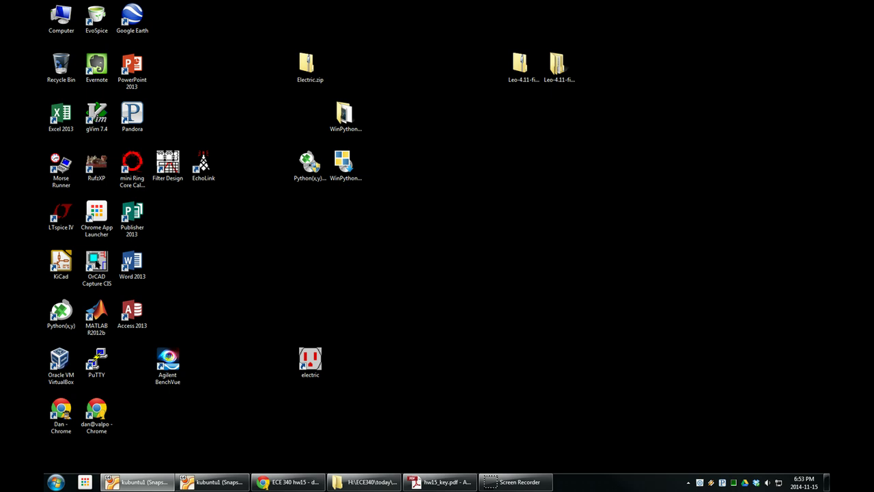
Launch LTspice IV from its desktop shortcut, opening a blank Draft1.asc schematic
{"action": "double_click", "coordinate": [63, 215]}
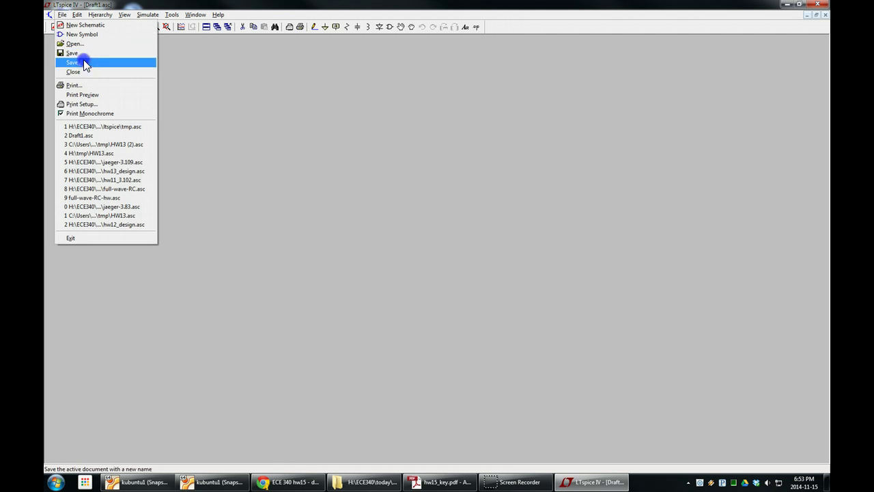
In Save As, browse to the network drive's ECE340\today\hw19 folder
{"action": "left_click", "coordinate": [83, 62]}
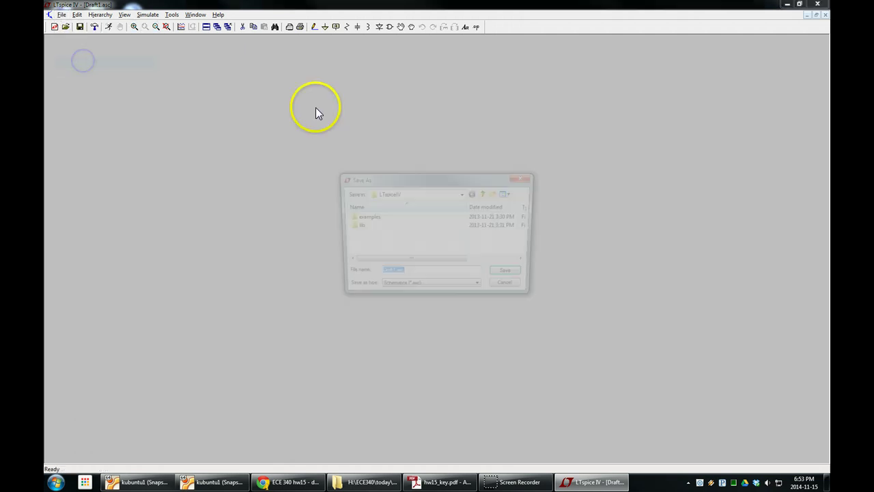
{"action": "left_click", "coordinate": [463, 193]}
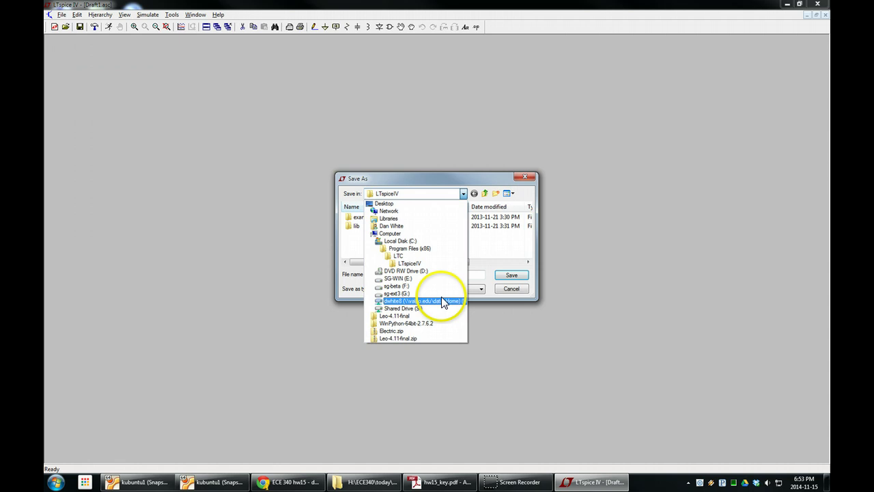
{"action": "left_click", "coordinate": [441, 301]}
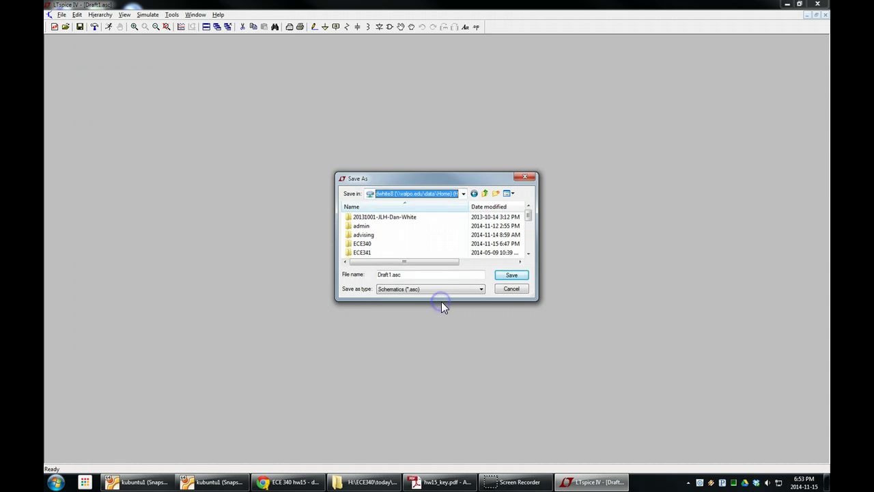
{"action": "double_click", "coordinate": [368, 246]}
{"action": "scroll", "coordinate": [389, 248], "scroll_direction": "down", "scroll_amount": 5}
{"action": "left_click", "coordinate": [363, 254]}
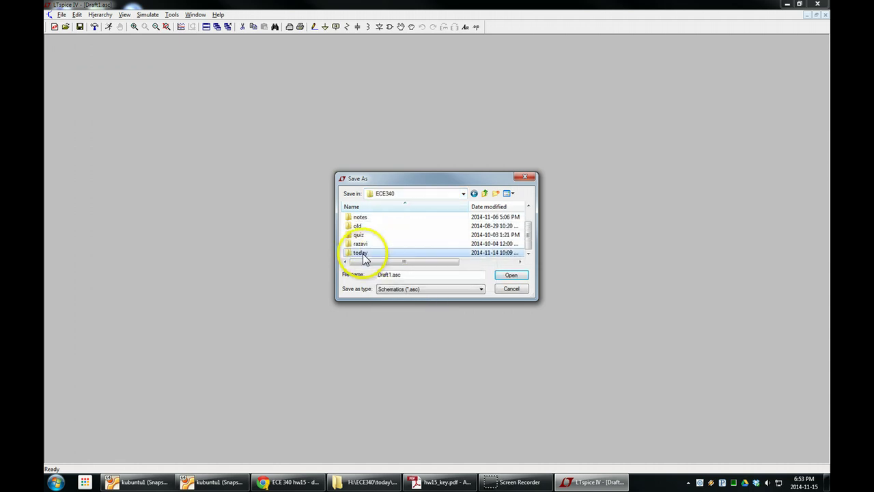
{"action": "double_click", "coordinate": [364, 254]}
{"action": "double_click", "coordinate": [362, 217]}
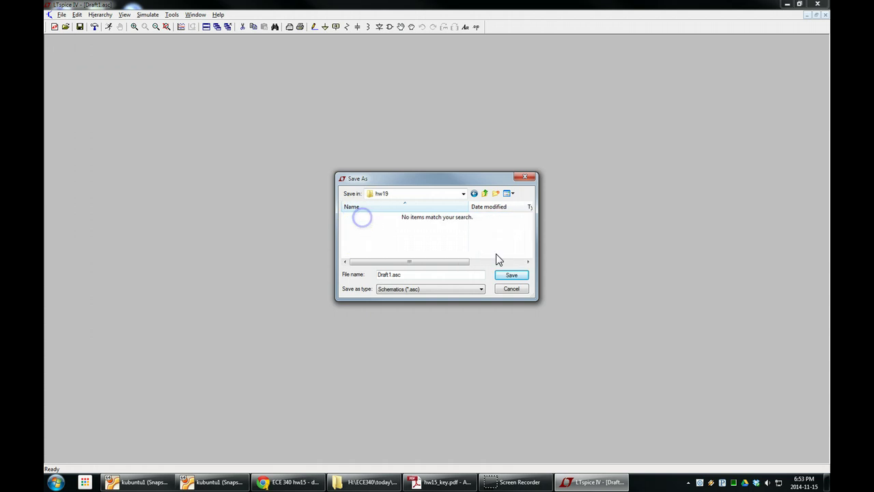
Name the schematic jaeger4-32 and save it as jaeger4-32.asc
{"action": "left_click", "coordinate": [390, 274]}
{"action": "double_click", "coordinate": [387, 274]}
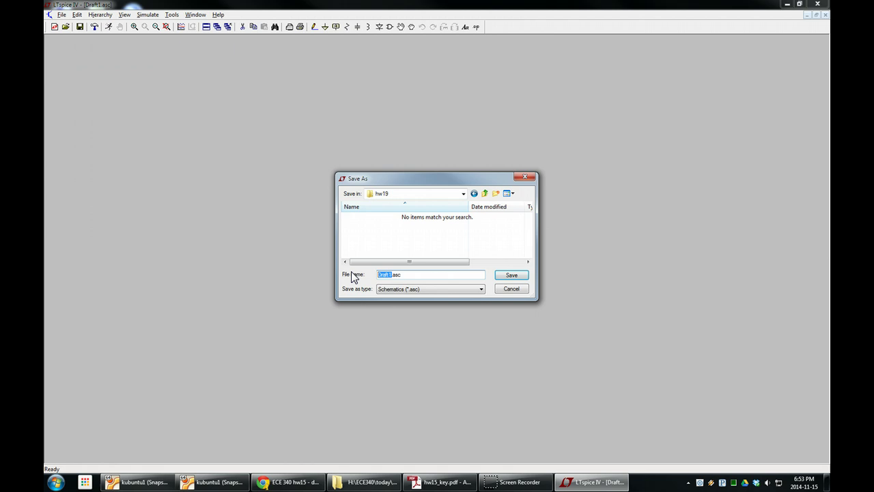
{"action": "type", "text": "jaeger4-32"}
{"action": "key", "text": "Return"}
{"action": "left_click", "coordinate": [359, 195]}
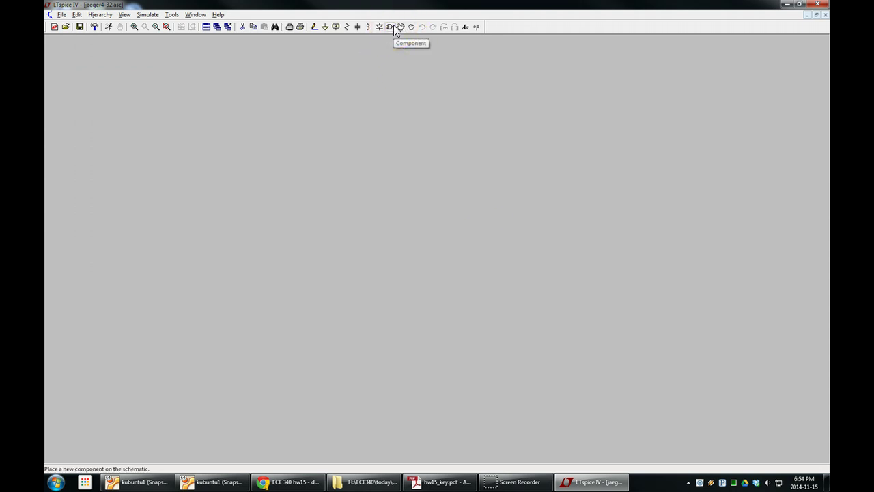
Place a four-terminal nmos4 transistor M1 near the sheet centre
{"action": "left_click", "coordinate": [391, 27]}
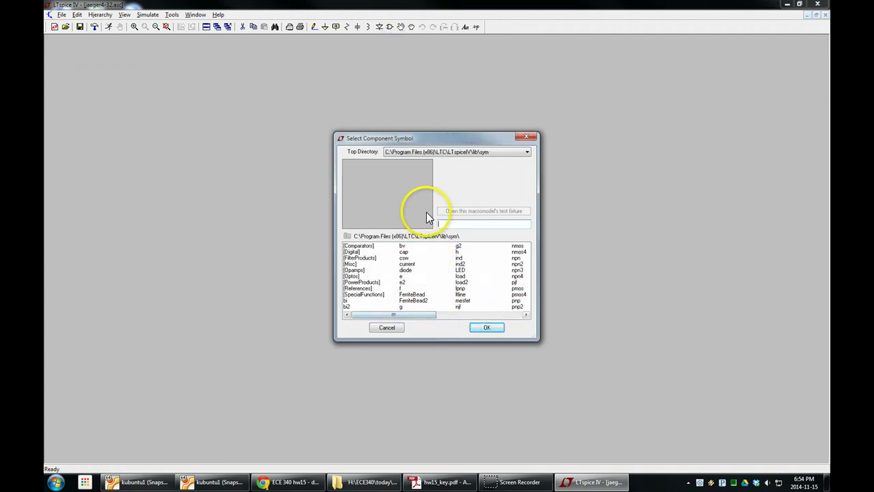
{"action": "left_click_drag", "start_coordinate": [428, 316], "coordinate": [448, 321]}
{"action": "left_click", "coordinate": [464, 256]}
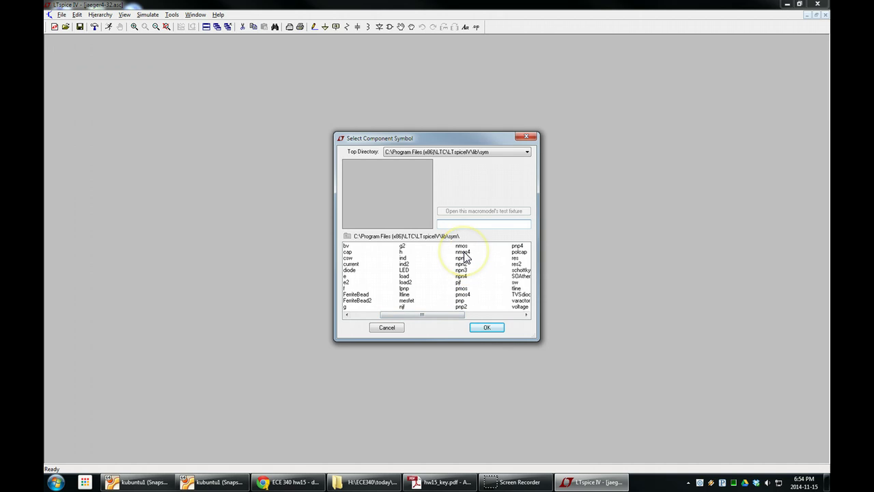
{"action": "left_click", "coordinate": [465, 256]}
{"action": "left_click", "coordinate": [470, 254]}
{"action": "left_click", "coordinate": [471, 254]}
{"action": "left_click", "coordinate": [463, 255]}
{"action": "left_click", "coordinate": [463, 252]}
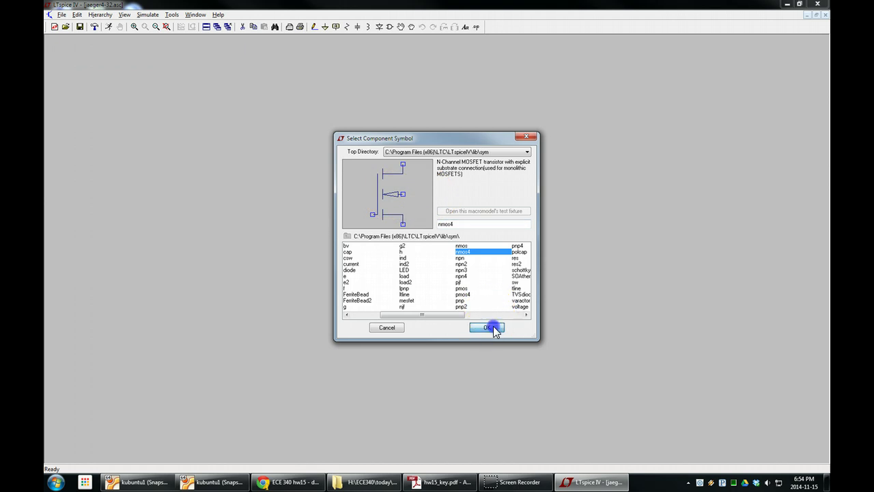
{"action": "left_click", "coordinate": [487, 328]}
{"action": "left_click", "coordinate": [429, 272]}
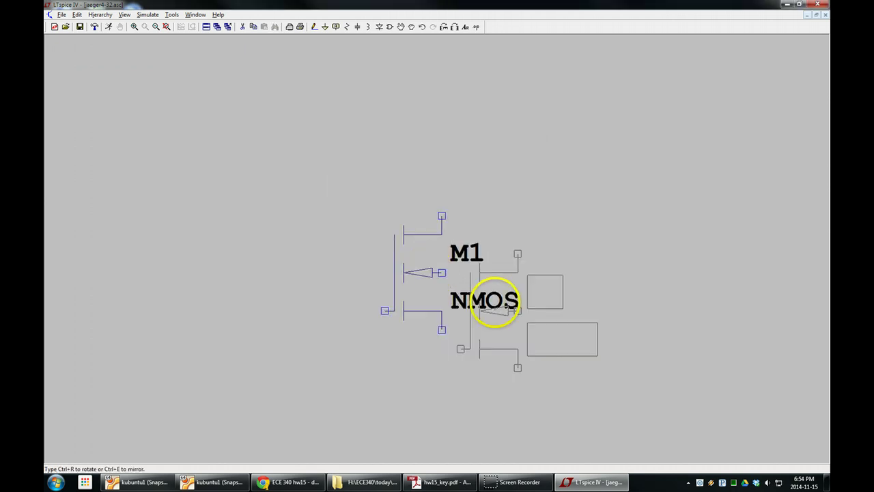
{"action": "key", "text": "Escape"}
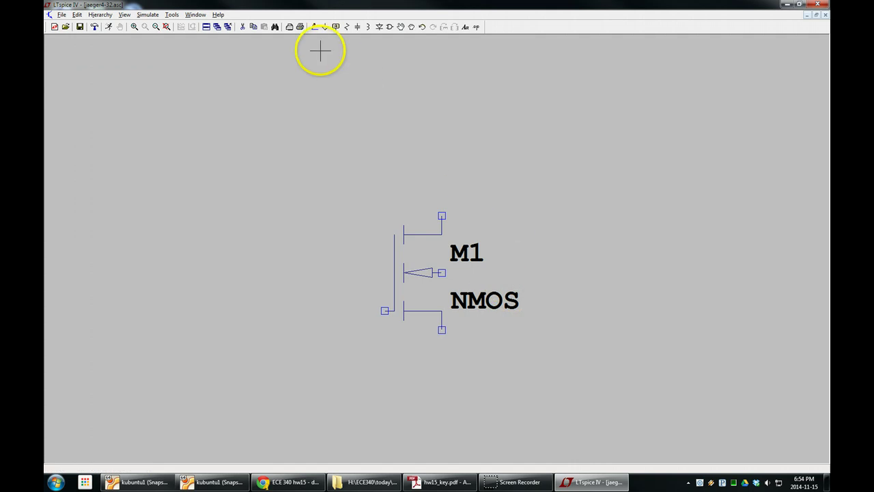
Place resistor R1 above the transistor
{"action": "left_click", "coordinate": [347, 27]}
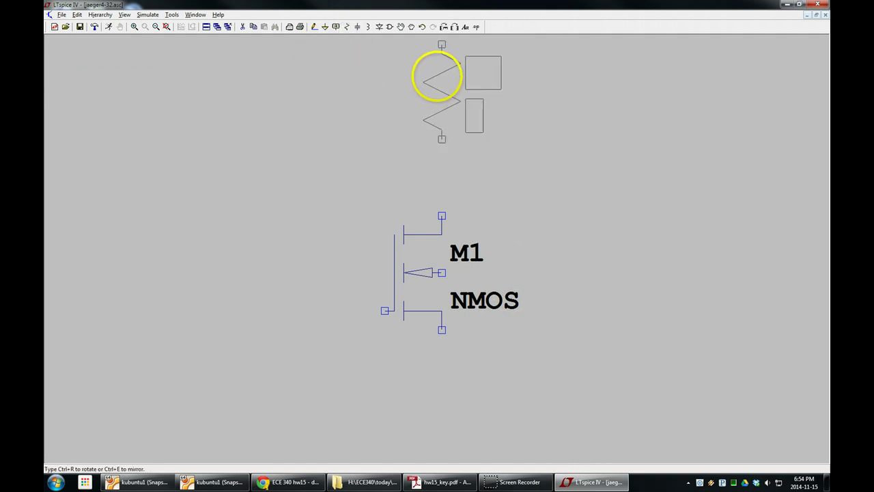
{"action": "left_click", "coordinate": [437, 76]}
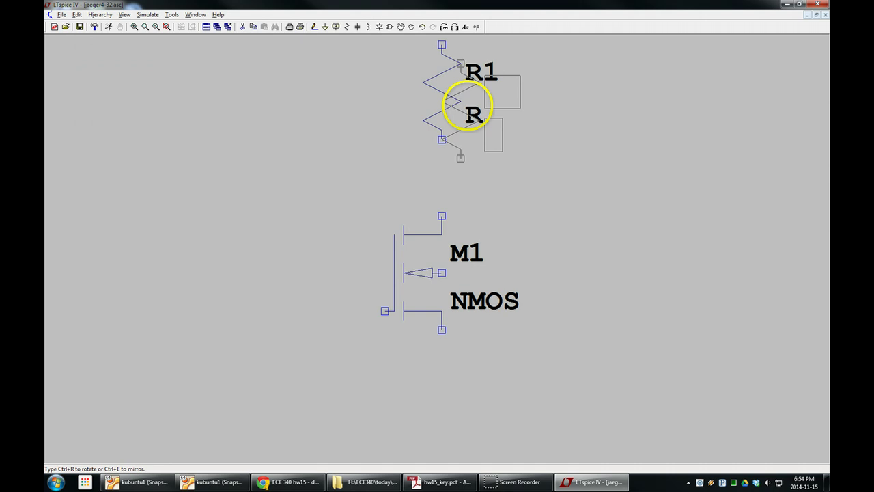
{"action": "key", "text": "Escape"}
Place voltage source V1 at the left of the schematic
{"action": "left_click", "coordinate": [390, 27]}
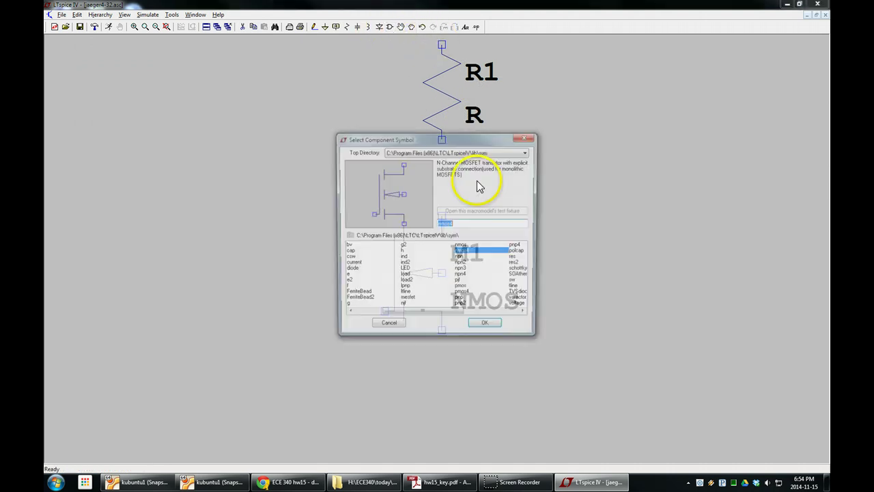
{"action": "left_click", "coordinate": [515, 307]}
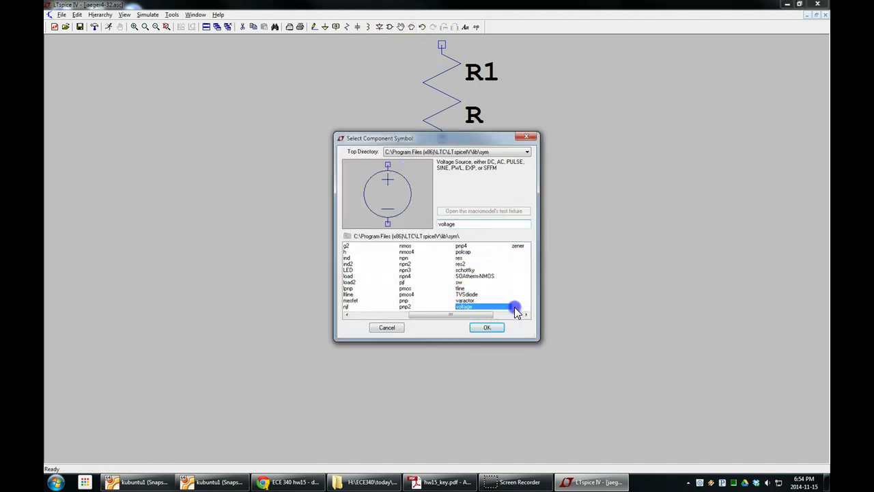
{"action": "left_click", "coordinate": [483, 329]}
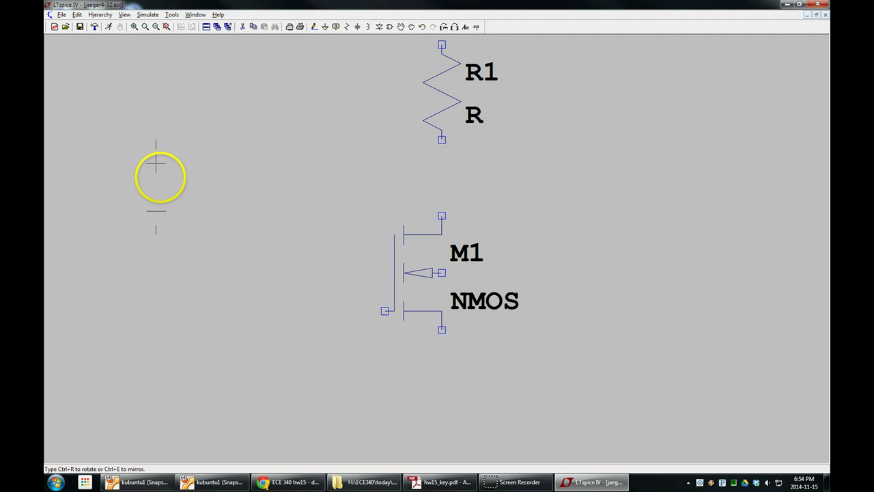
{"action": "left_click", "coordinate": [157, 183]}
{"action": "key", "text": "Escape"}
{"action": "scroll", "coordinate": [260, 226], "scroll_direction": "down", "scroll_amount": 1}
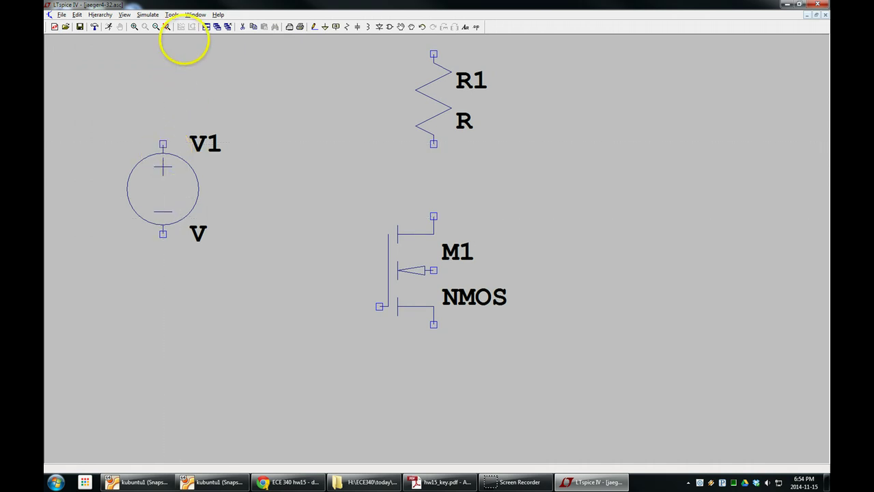
Wire V1's positive terminal through R1 down to M1's drain
{"action": "key", "text": "F3"}
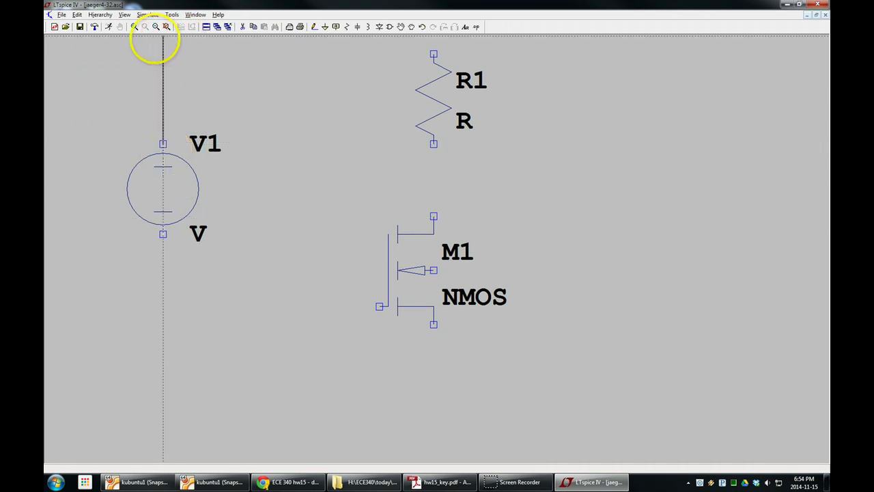
{"action": "left_click", "coordinate": [433, 42]}
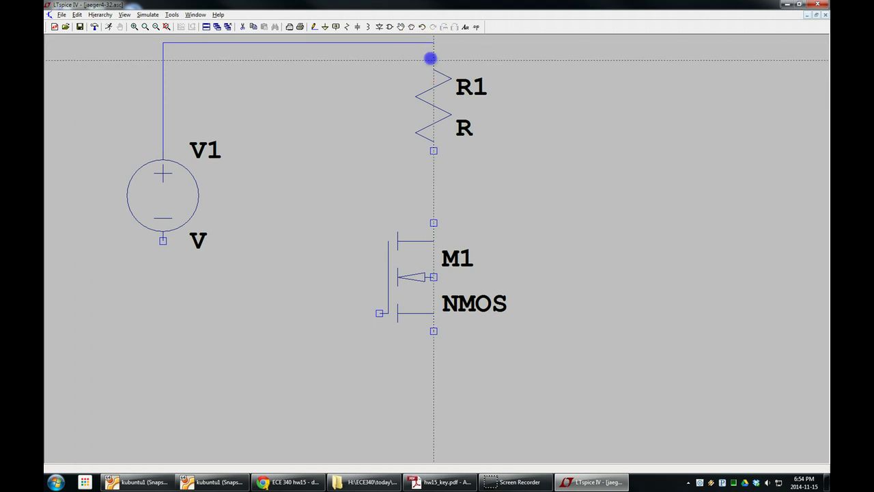
{"action": "left_click", "coordinate": [433, 150]}
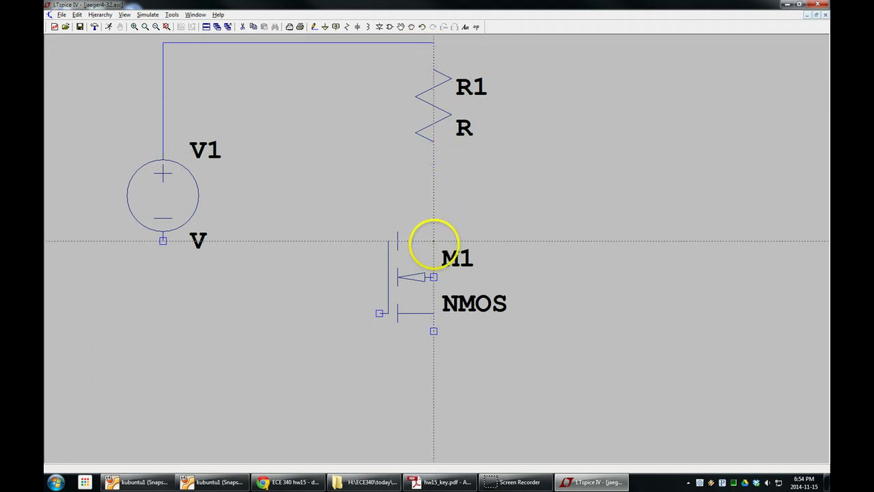
{"action": "left_click", "coordinate": [433, 240]}
Return M1's body and source to V1's negative terminal, and tie the gate to the drain
{"action": "left_click", "coordinate": [433, 277]}
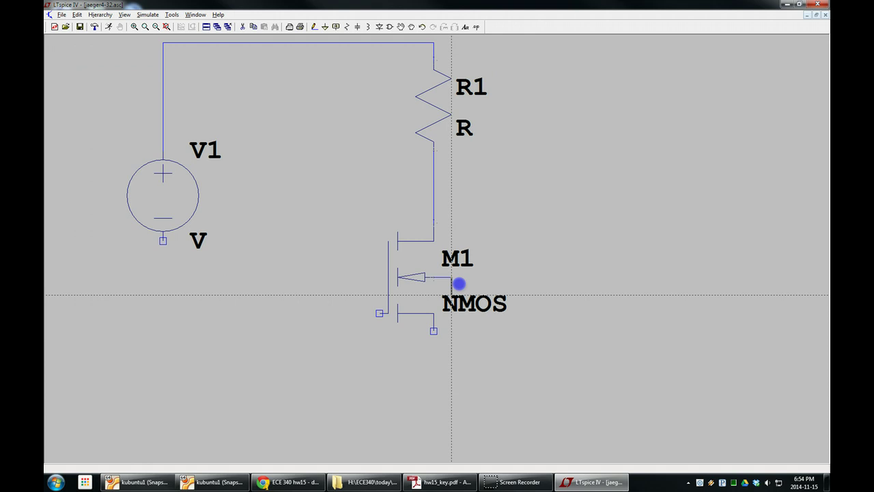
{"action": "left_click", "coordinate": [452, 350]}
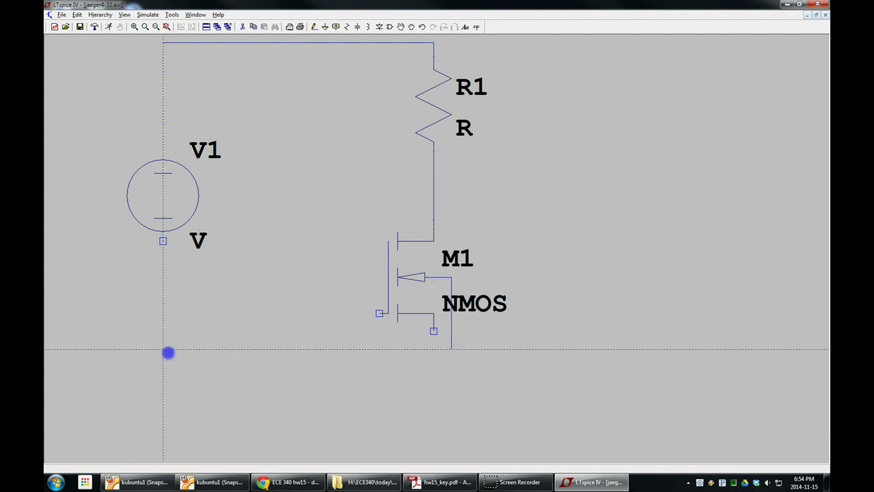
{"action": "left_click", "coordinate": [163, 349]}
{"action": "left_click", "coordinate": [163, 240]}
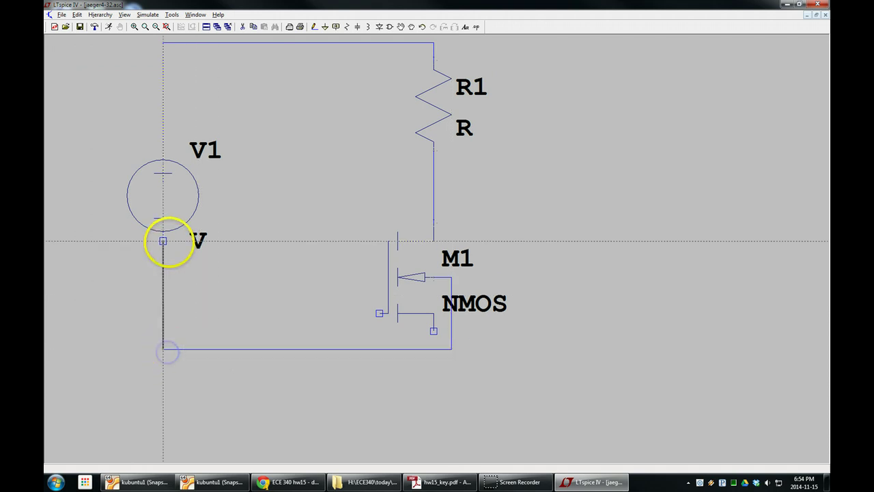
{"action": "left_click", "coordinate": [434, 349]}
{"action": "left_click", "coordinate": [434, 331]}
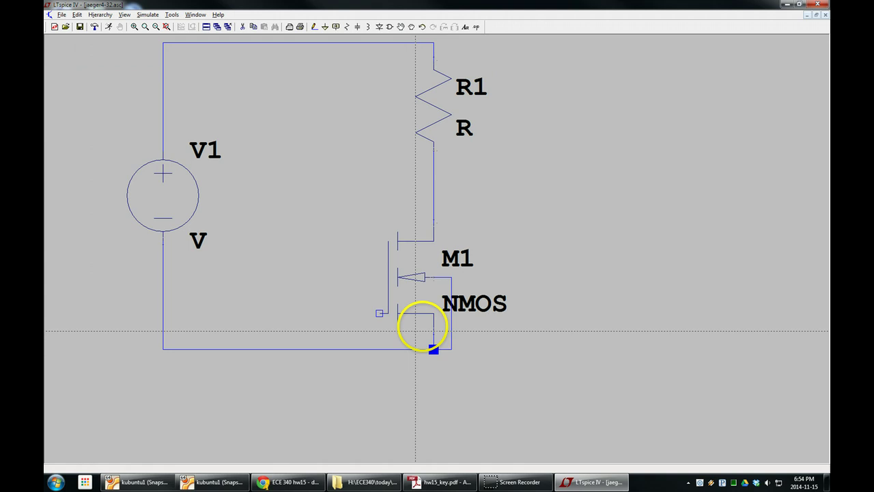
{"action": "left_click", "coordinate": [379, 313]}
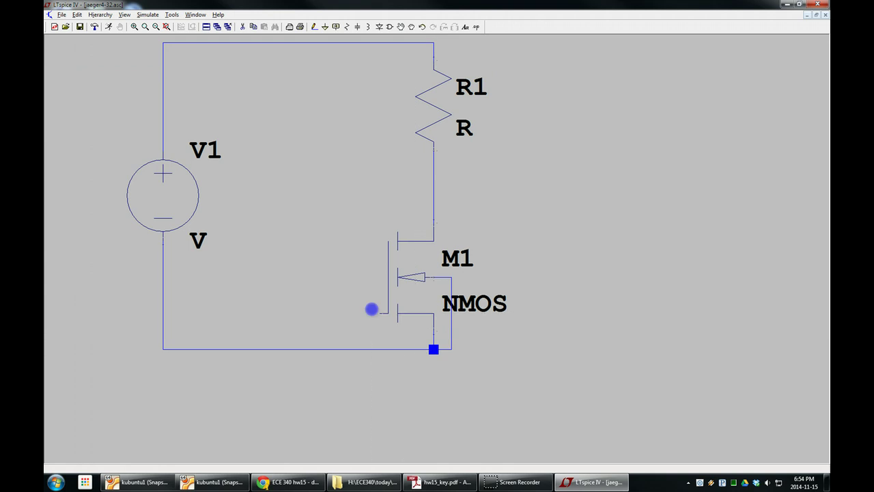
{"action": "left_click", "coordinate": [361, 204]}
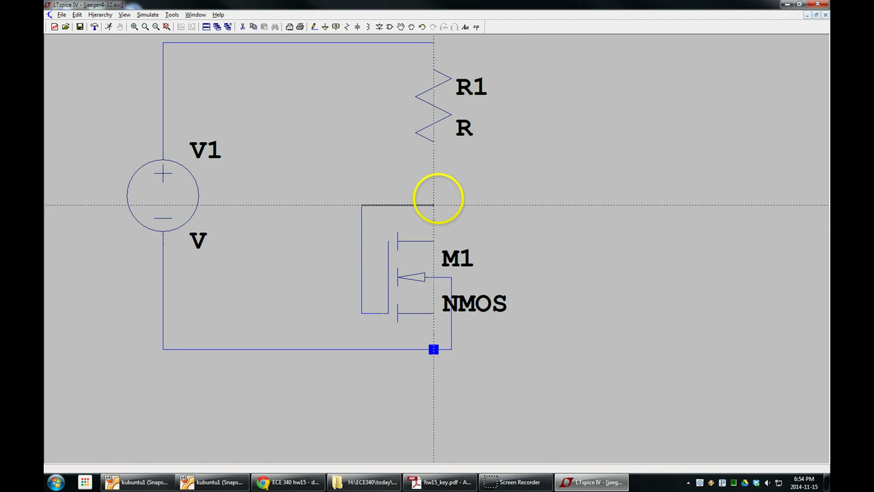
{"action": "left_click", "coordinate": [434, 204]}
Set resistor R1 to 100k and supply V1 to 12 V
{"action": "key", "text": "Escape"}
{"action": "right_click", "coordinate": [468, 130]}
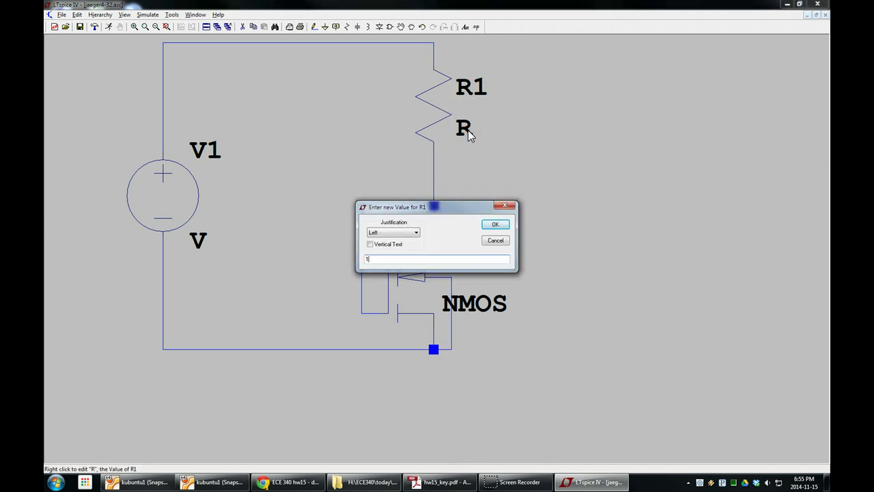
{"action": "key", "text": "Return"}
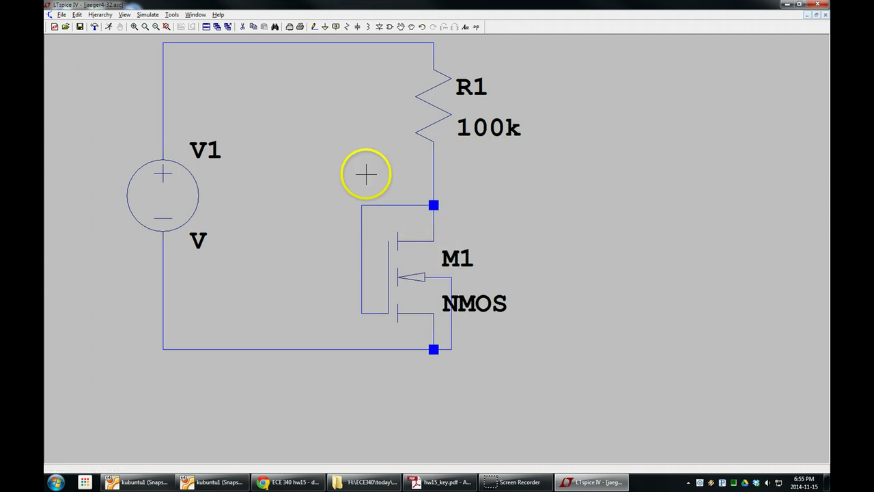
{"action": "right_click", "coordinate": [197, 240]}
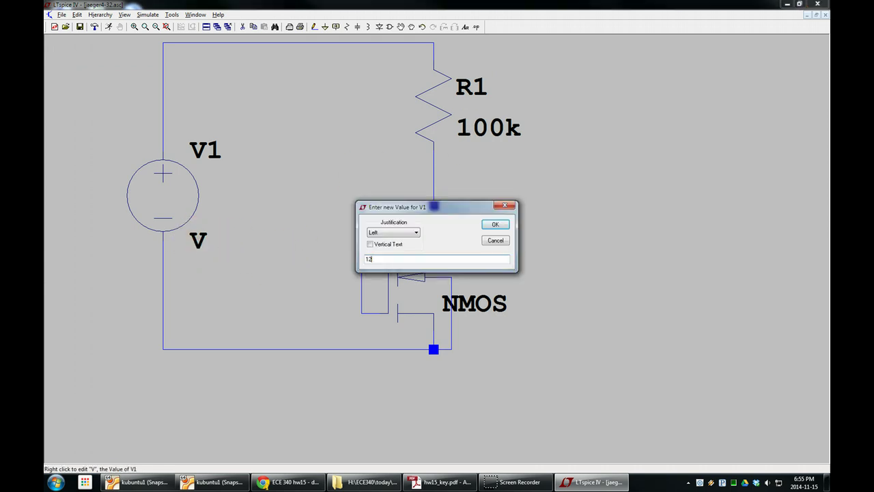
{"action": "key", "text": "Return"}
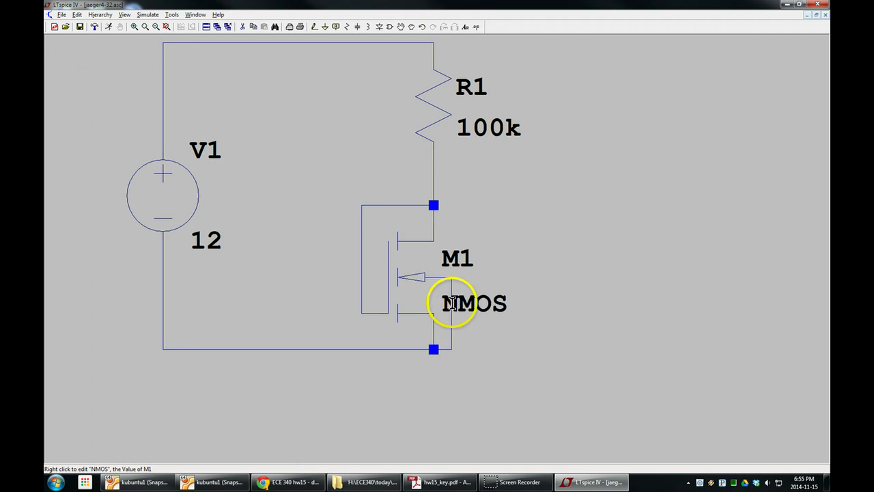
Place the SPICE directive '.model nmos nmos(kp=100u vt0=0.75)' beneath the circuit
{"action": "left_click", "coordinate": [482, 29]}
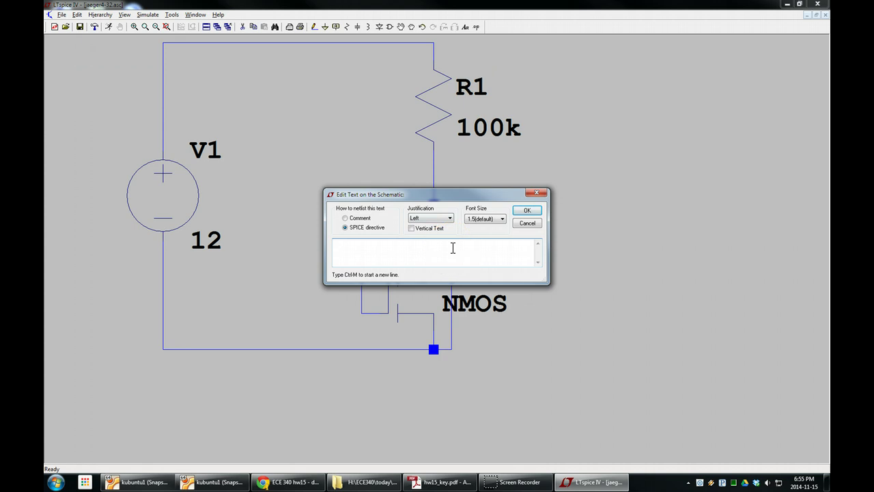
{"action": "type", "text": ".model nmos nmos(kp=100u vt0=0.75"}
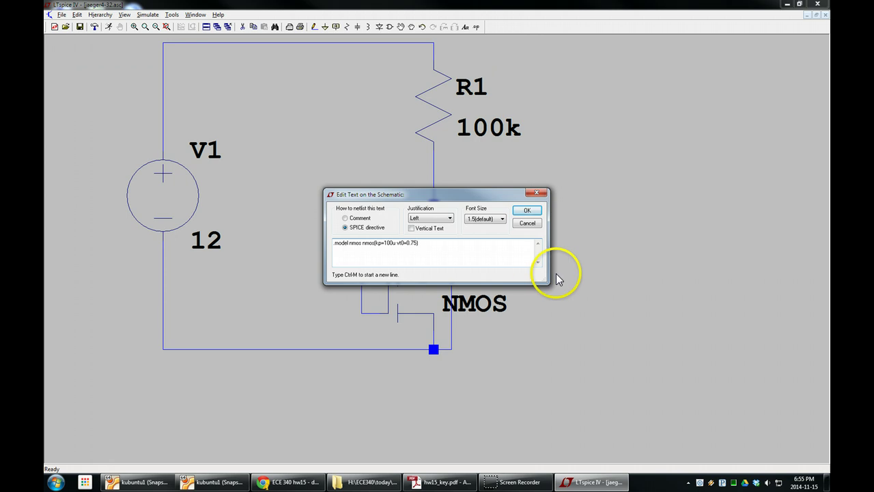
{"action": "left_click", "coordinate": [526, 209]}
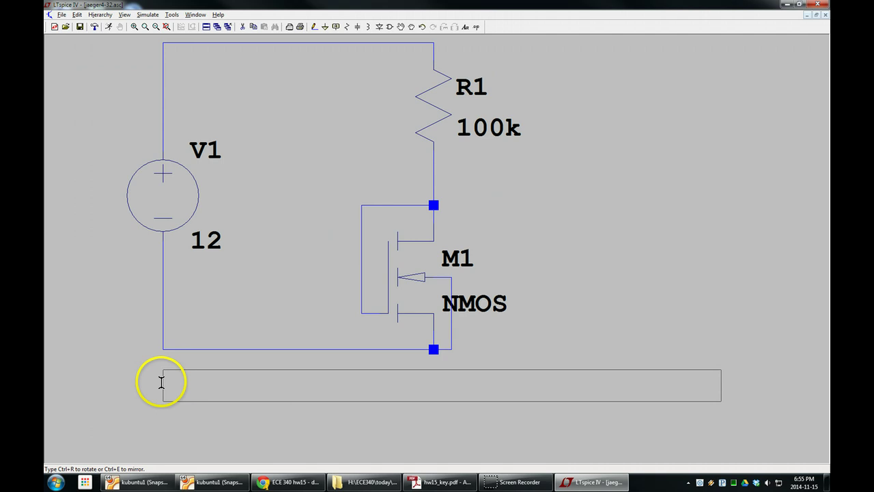
{"action": "left_click", "coordinate": [162, 380]}
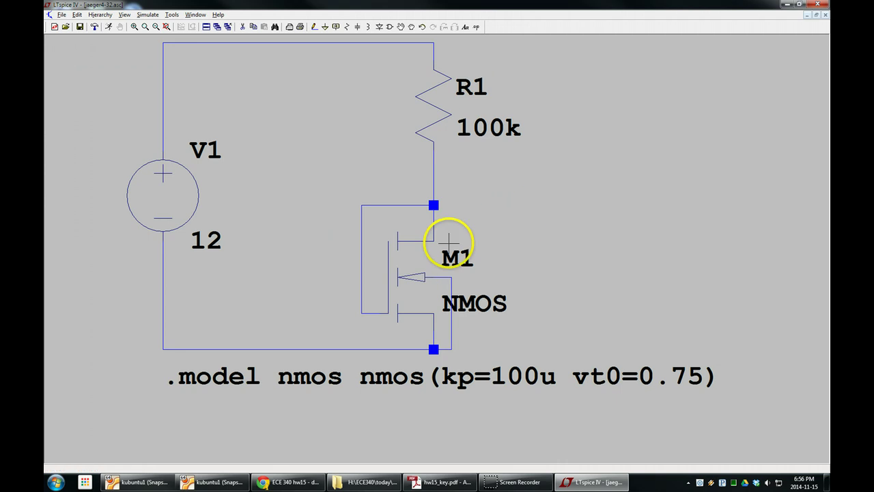
Set transistor M1's Length(L) to 1 and Width(W) to 10
{"action": "right_click", "coordinate": [412, 260]}
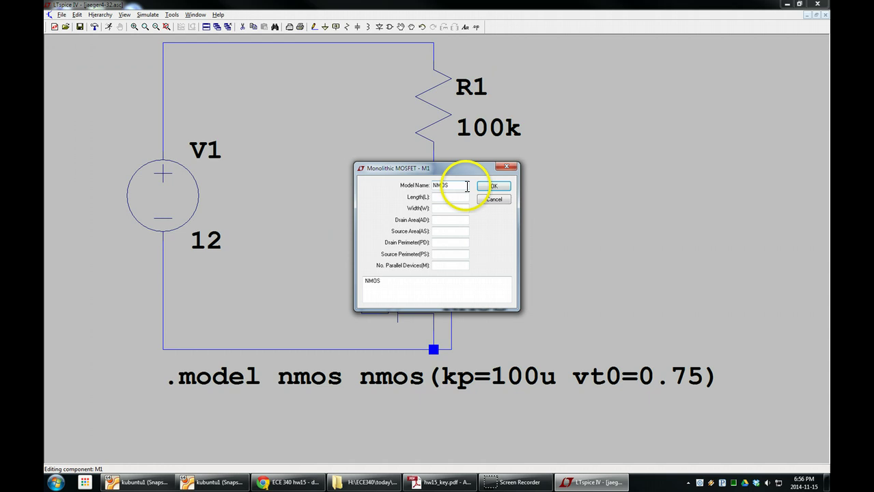
{"action": "left_click", "coordinate": [443, 196]}
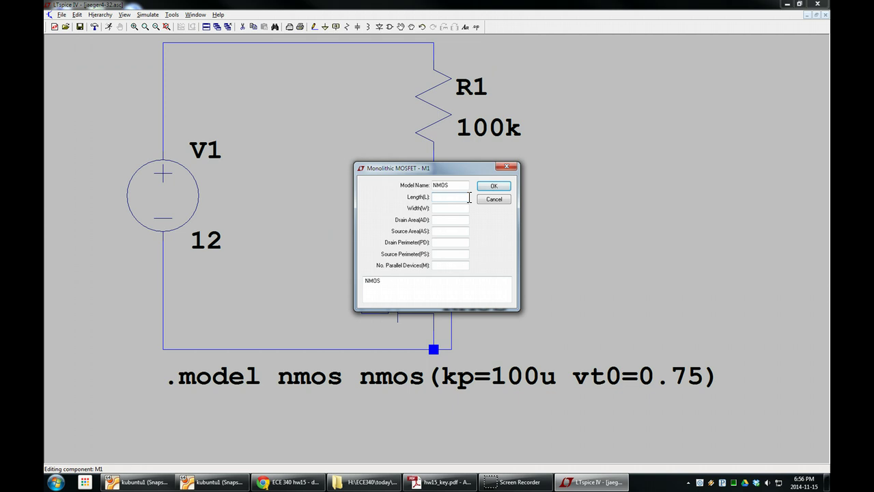
{"action": "type", "text": "1"}
{"action": "type", "text": "10"}
{"action": "left_click", "coordinate": [467, 204]}
{"action": "left_click", "coordinate": [453, 209]}
{"action": "left_click", "coordinate": [445, 207]}
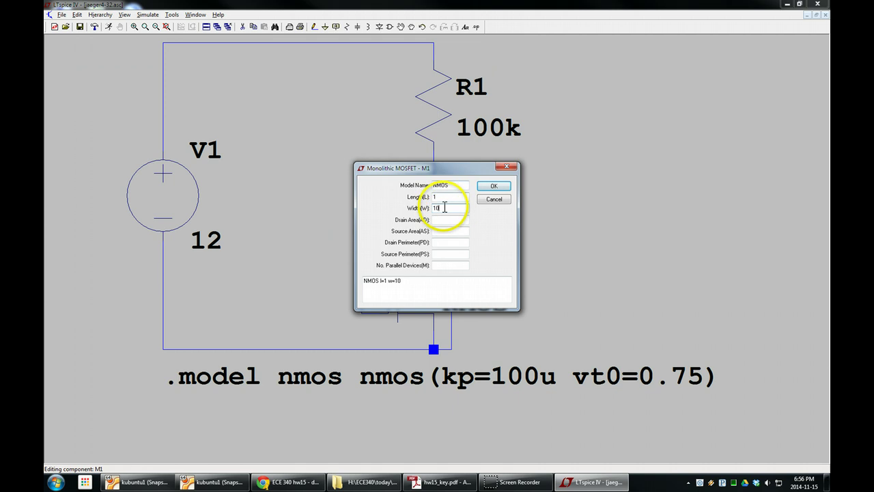
{"action": "left_click", "coordinate": [485, 189]}
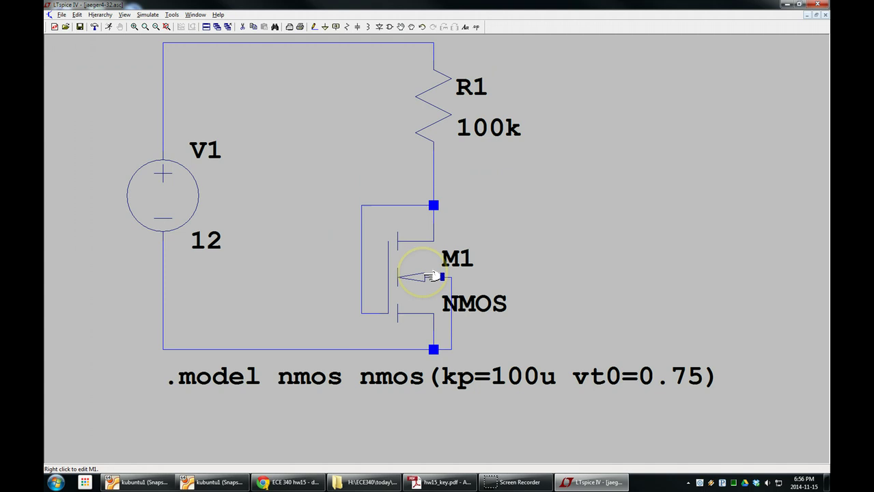
Make M1's Value2 attribute 'l=1 w=10' visible on the schematic
{"action": "left_click_drag", "start_coordinate": [435, 277], "coordinate": [420, 262]}
{"action": "right_click", "coordinate": [409, 264]}
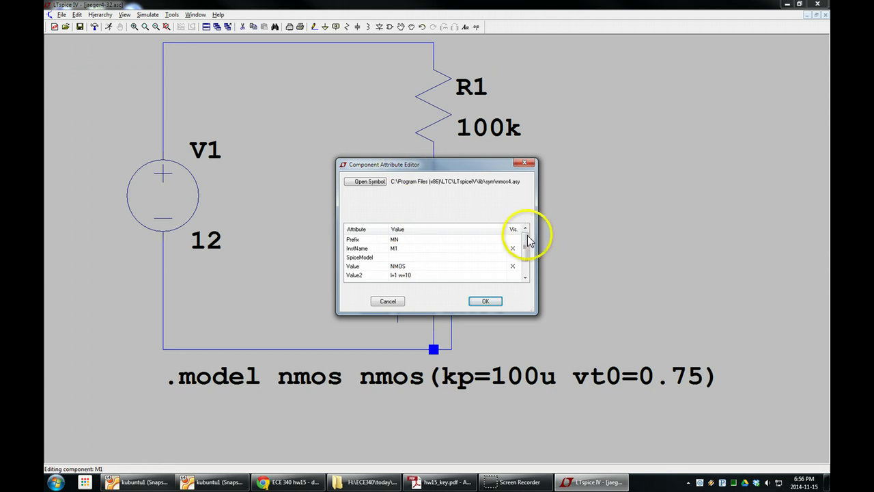
{"action": "left_click_drag", "start_coordinate": [529, 247], "coordinate": [528, 251]}
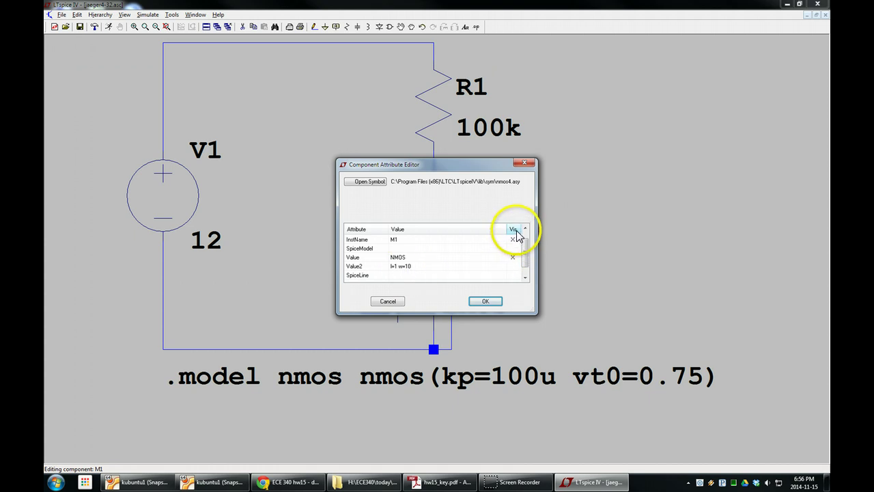
{"action": "left_click", "coordinate": [514, 267]}
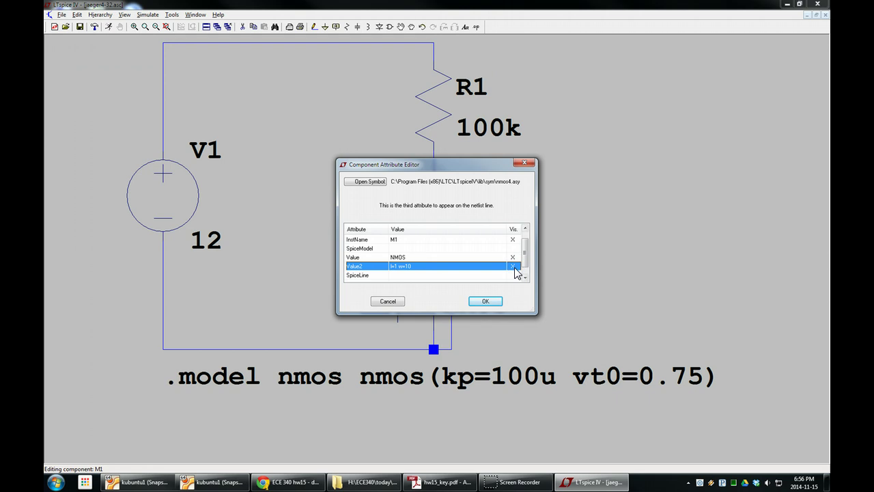
{"action": "left_click", "coordinate": [480, 302]}
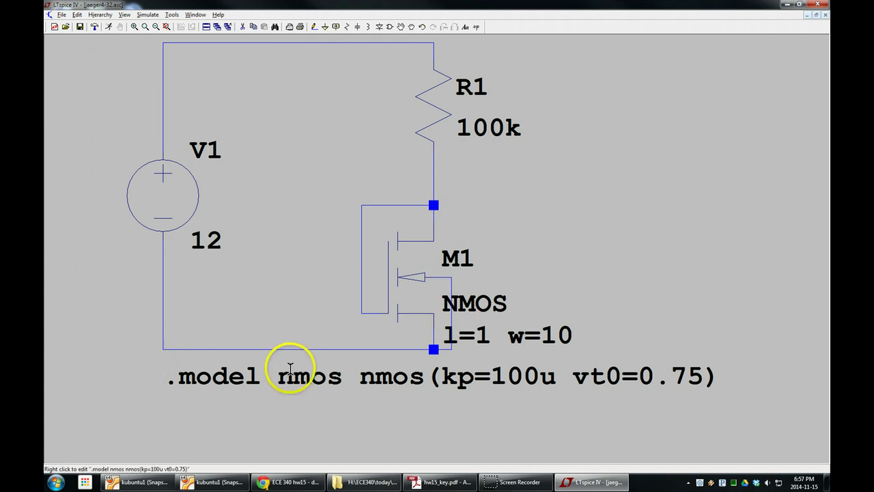
Place a ground below the .model text and wire it to the bottom return line
{"action": "left_click", "coordinate": [326, 26]}
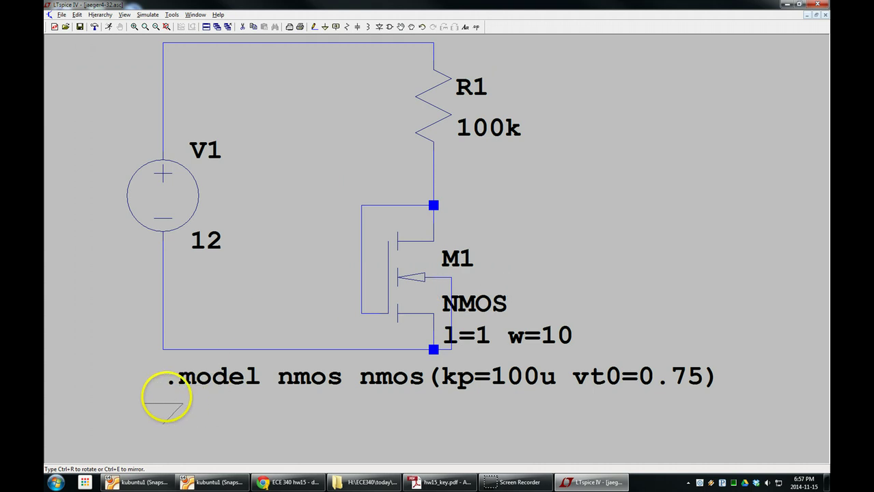
{"action": "left_click", "coordinate": [163, 403]}
{"action": "key", "text": "F3"}
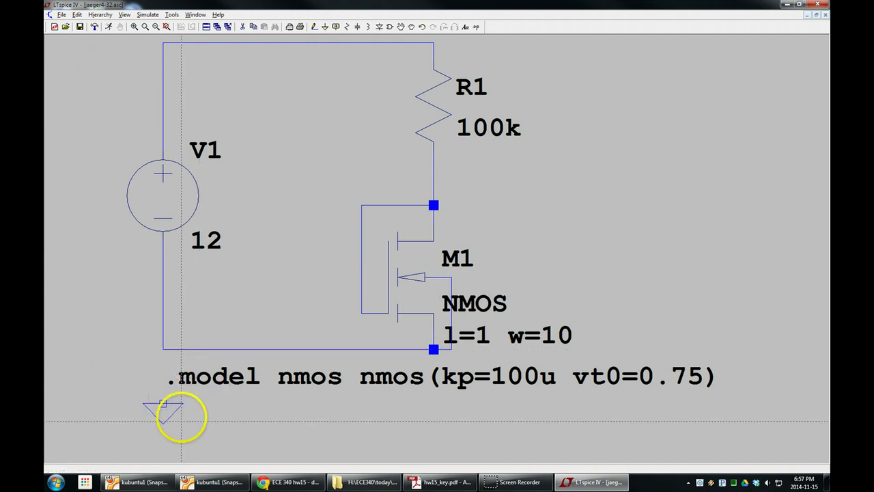
{"action": "left_click", "coordinate": [163, 403]}
{"action": "left_click", "coordinate": [163, 350]}
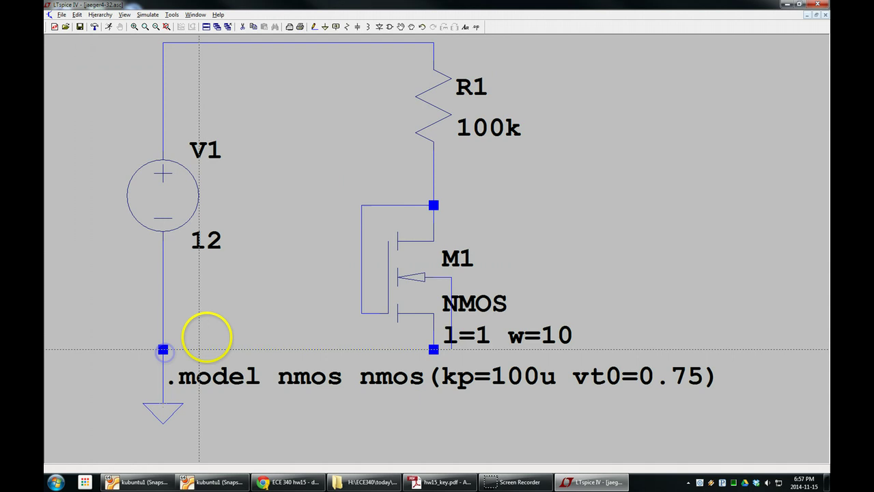
{"action": "key", "text": "Escape"}
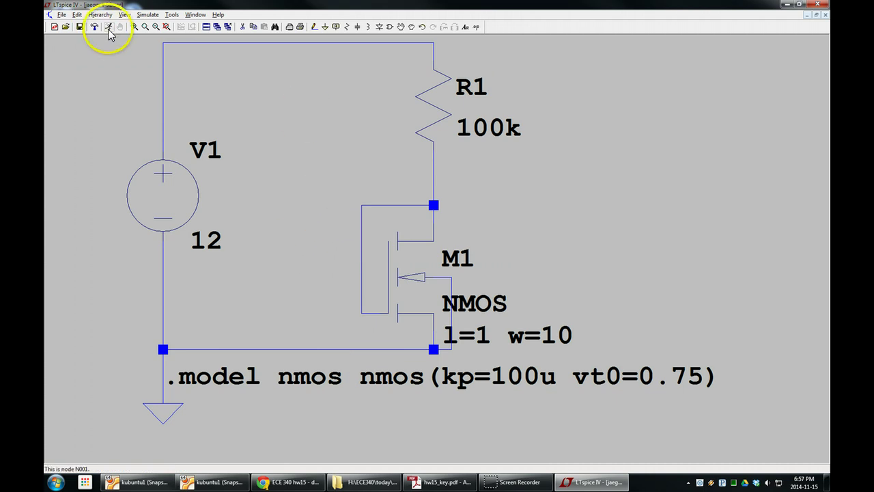
Add and run a DC operating point (.op) analysis, then close the results
{"action": "left_click", "coordinate": [145, 17]}
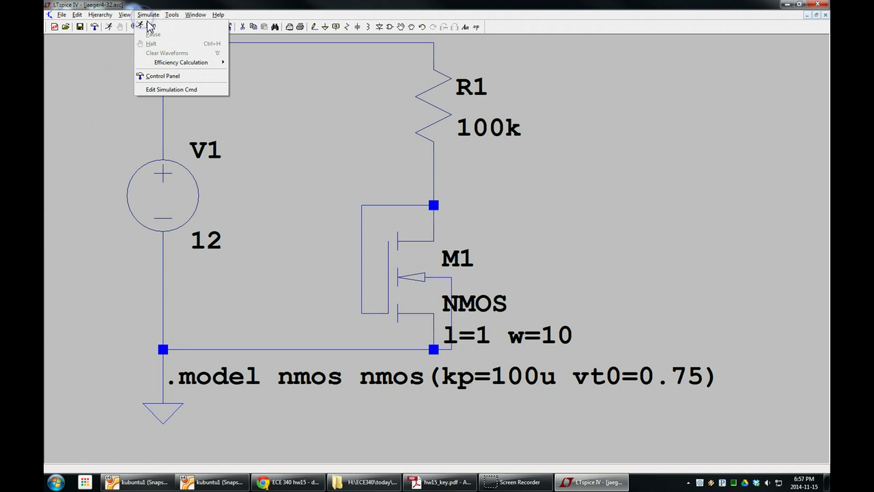
{"action": "left_click", "coordinate": [157, 87]}
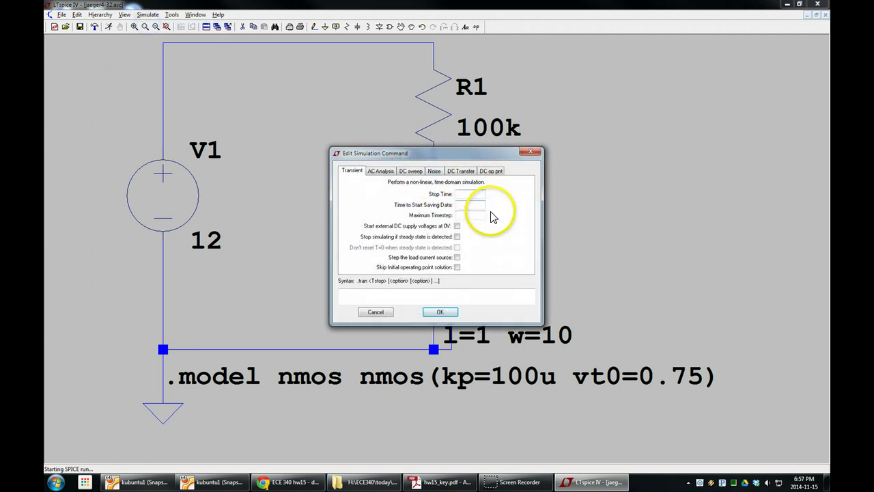
{"action": "left_click", "coordinate": [488, 171]}
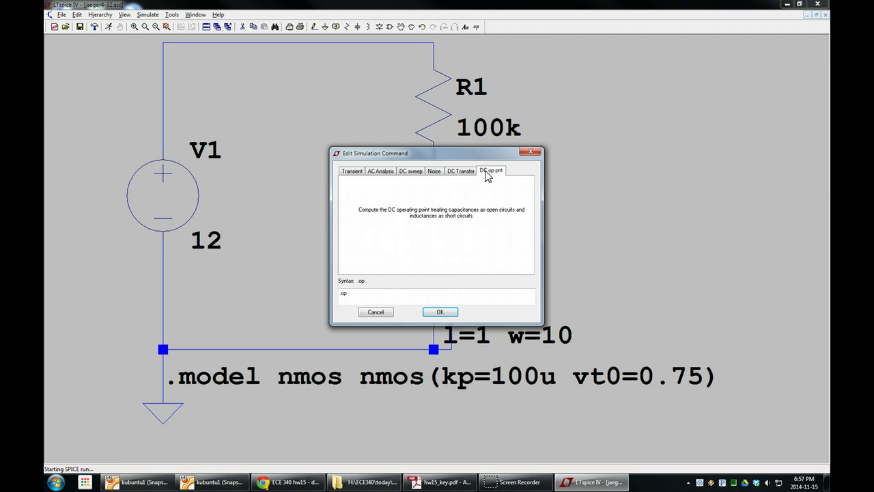
{"action": "left_click", "coordinate": [442, 311]}
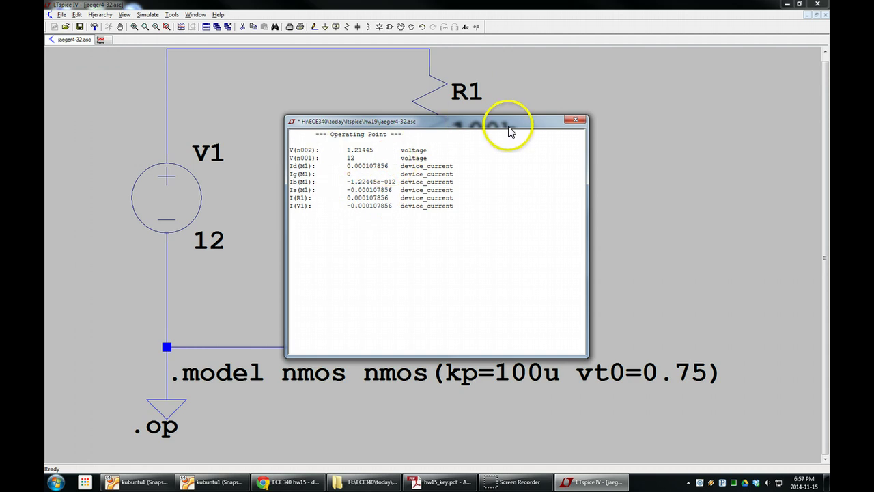
{"action": "left_click", "coordinate": [578, 122]}
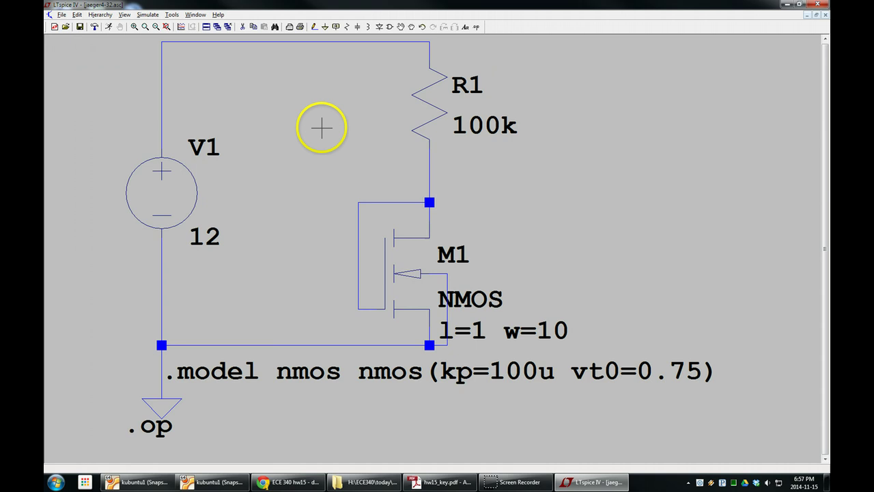
Label the drain node x and rerun the operating point, giving V(x) = 1.21445 V
{"action": "left_click", "coordinate": [336, 27]}
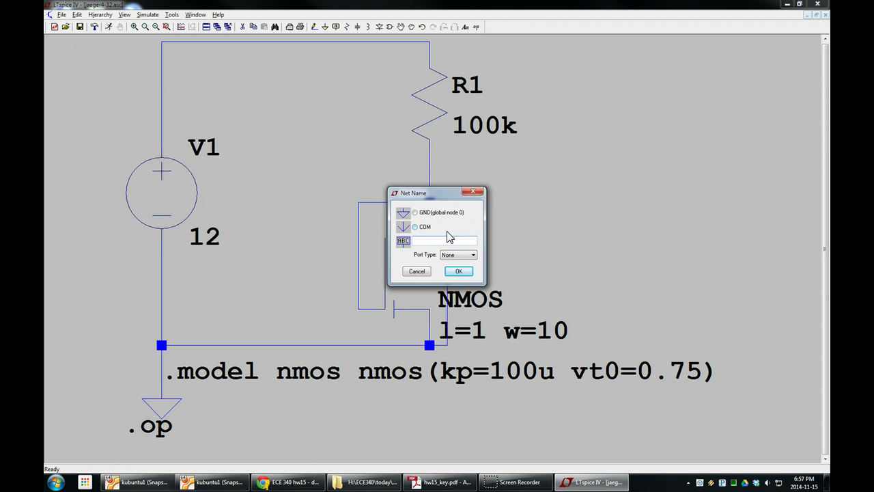
{"action": "left_click", "coordinate": [459, 272]}
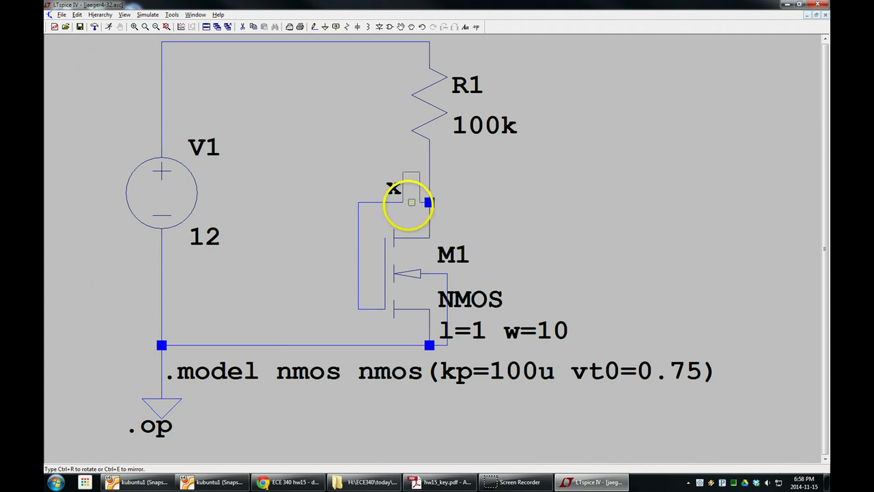
{"action": "left_click", "coordinate": [411, 202]}
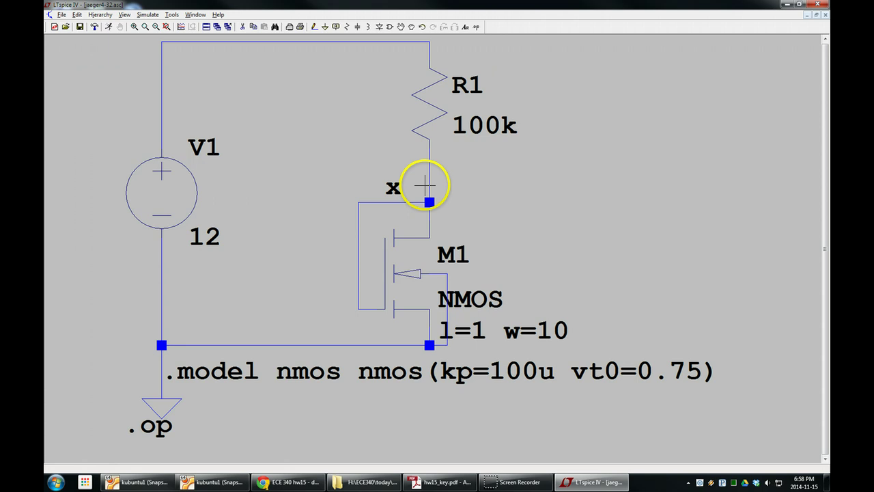
{"action": "left_click", "coordinate": [108, 27]}
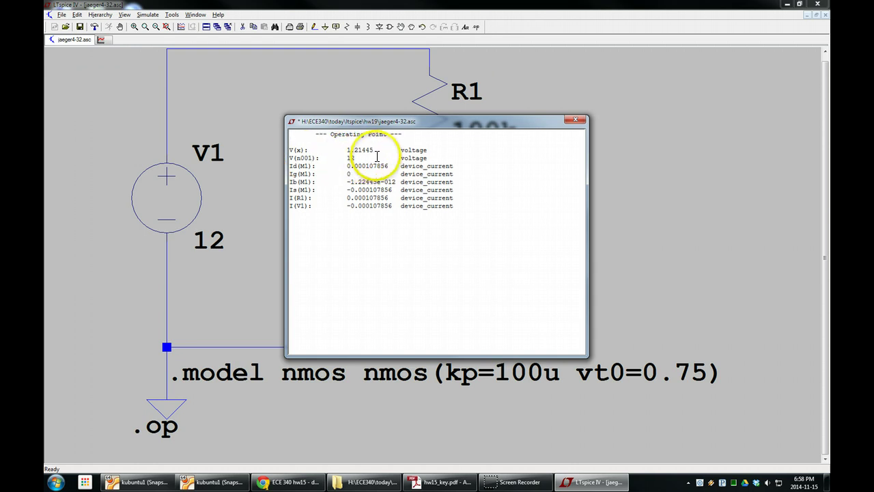
Highlight the Id(M1), Is(M1) and I(R1) readings, then move and shrink the results to reveal M1
{"action": "left_click", "coordinate": [292, 166]}
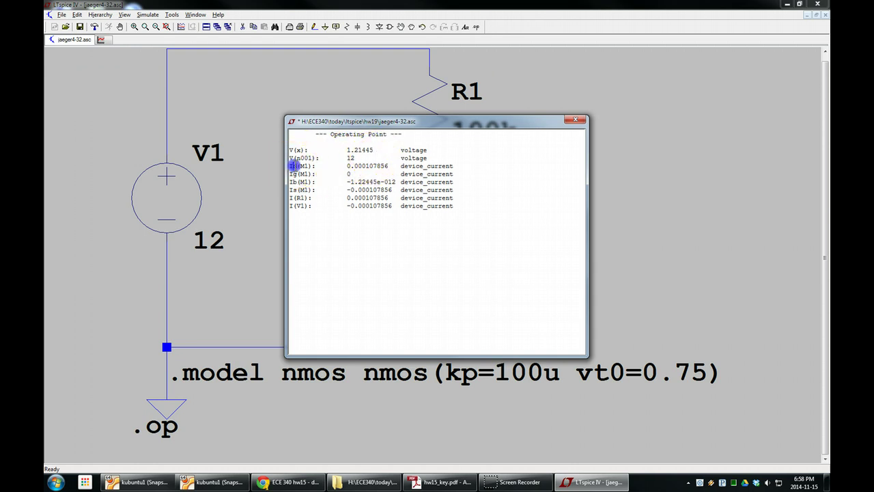
{"action": "left_click", "coordinate": [367, 166]}
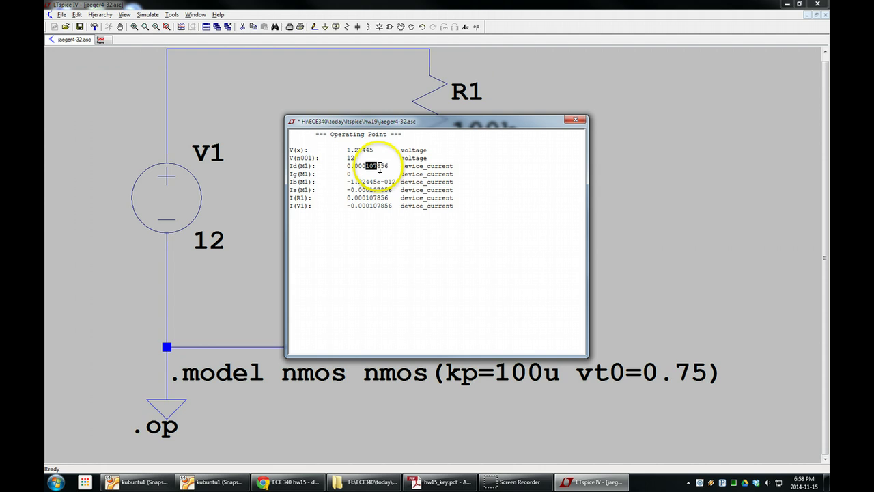
{"action": "left_click", "coordinate": [390, 167]}
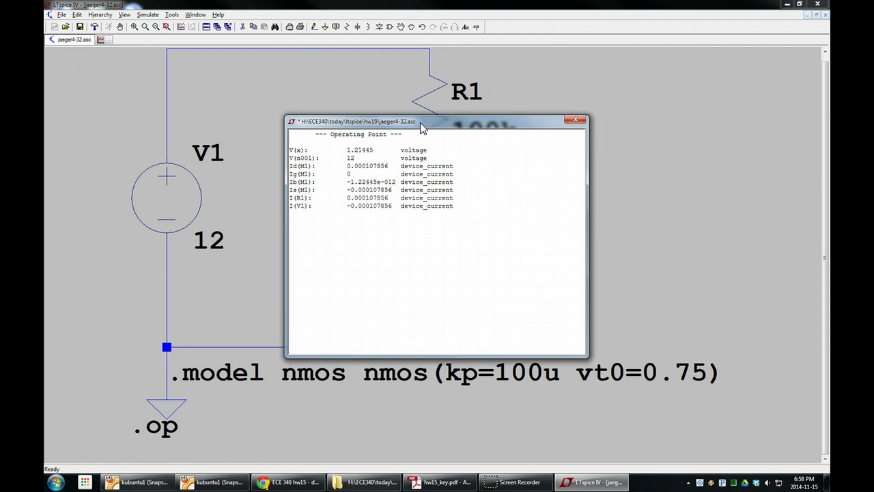
{"action": "left_click", "coordinate": [396, 182]}
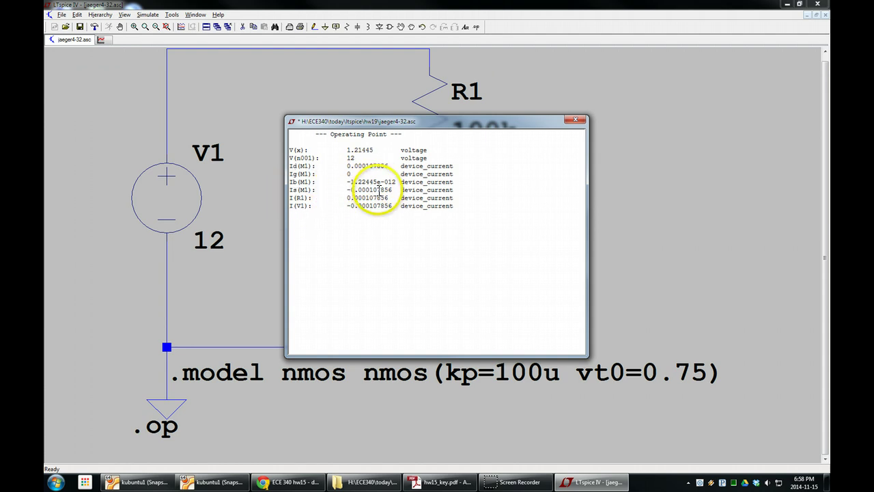
{"action": "left_click_drag", "start_coordinate": [393, 190], "coordinate": [379, 166]}
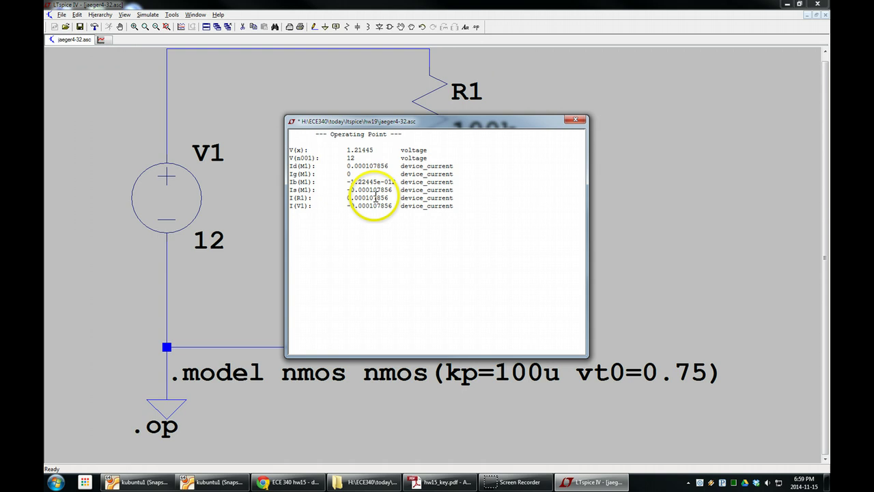
{"action": "left_click_drag", "start_coordinate": [366, 198], "coordinate": [377, 197]}
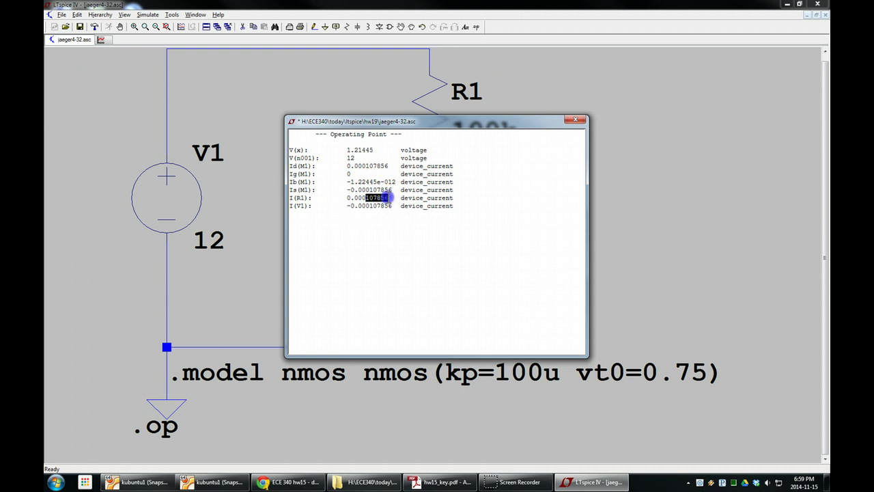
{"action": "left_click_drag", "start_coordinate": [435, 121], "coordinate": [649, 124]}
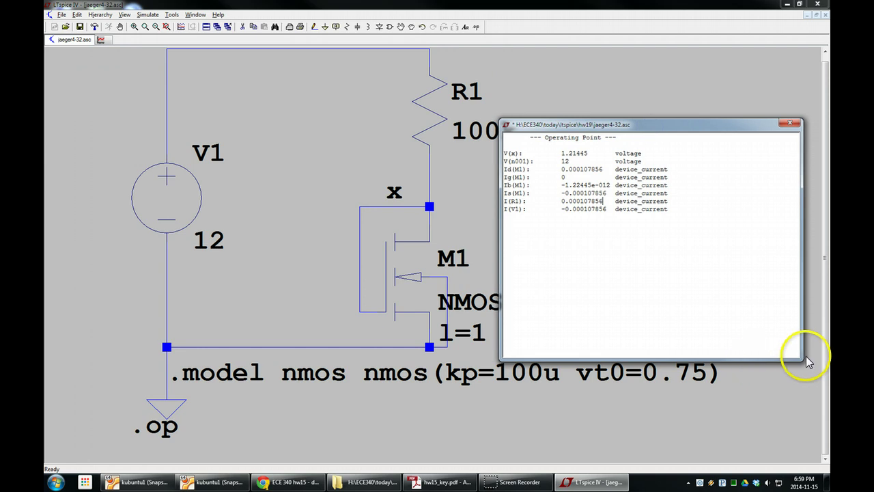
{"action": "left_click_drag", "start_coordinate": [804, 359], "coordinate": [687, 235]}
Show hw15_key.pdf in a smaller window beside the schematic, nudging the operating point results right
{"action": "left_click", "coordinate": [429, 481]}
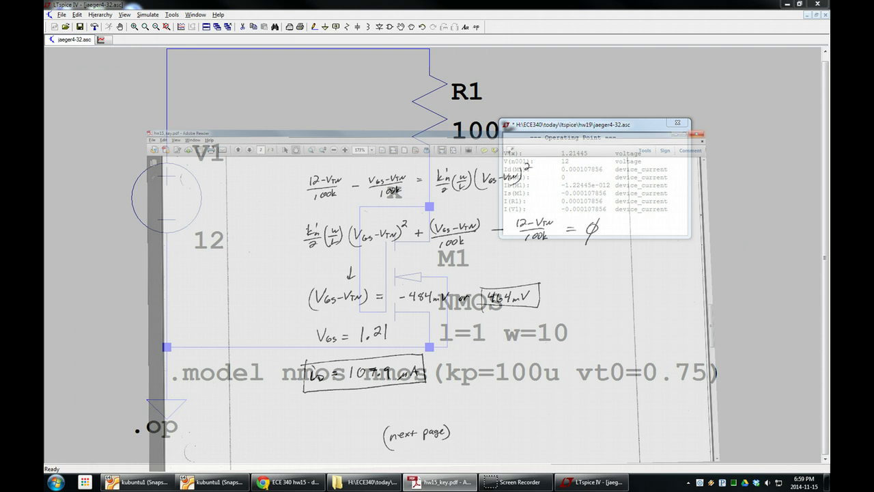
{"action": "left_click", "coordinate": [800, 6]}
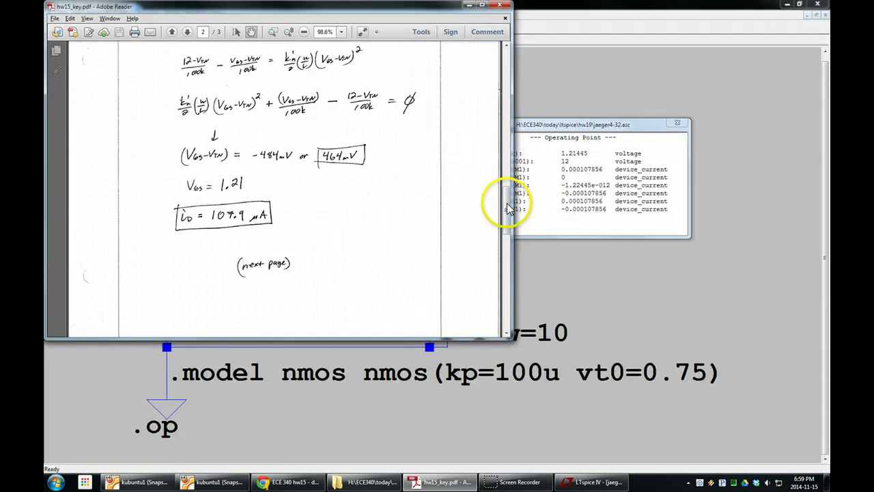
{"action": "left_click_drag", "start_coordinate": [507, 209], "coordinate": [518, 167]}
{"action": "left_click", "coordinate": [534, 139]}
{"action": "left_click_drag", "start_coordinate": [533, 125], "coordinate": [558, 123]}
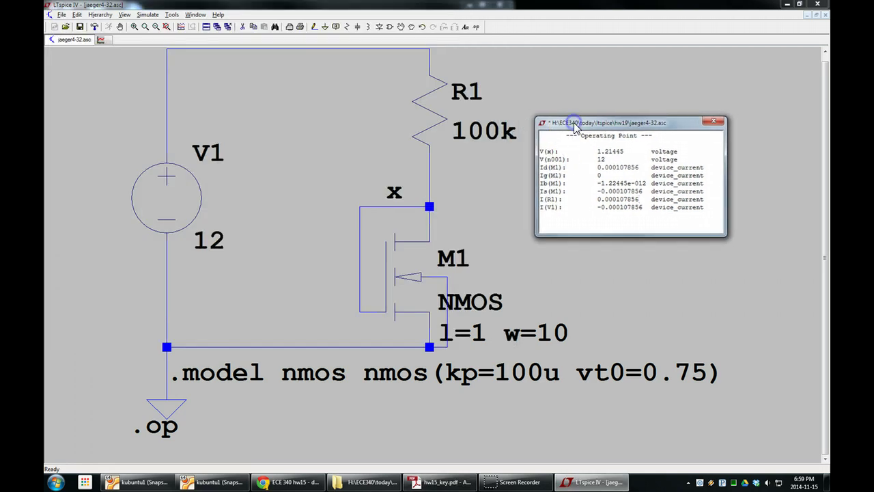
Scroll the key to part b, comparing λ = 0.025 and iD = 107.9 µA with the schematic
{"action": "left_click", "coordinate": [571, 479]}
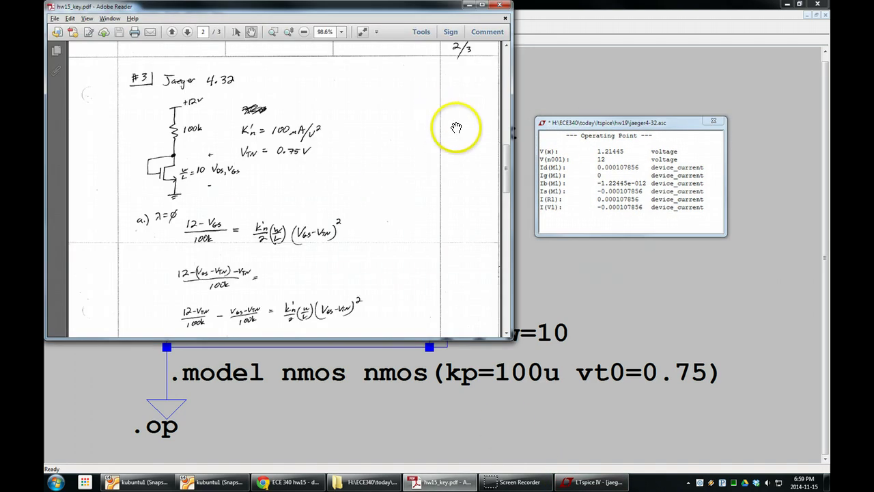
{"action": "left_click_drag", "start_coordinate": [508, 157], "coordinate": [503, 196]}
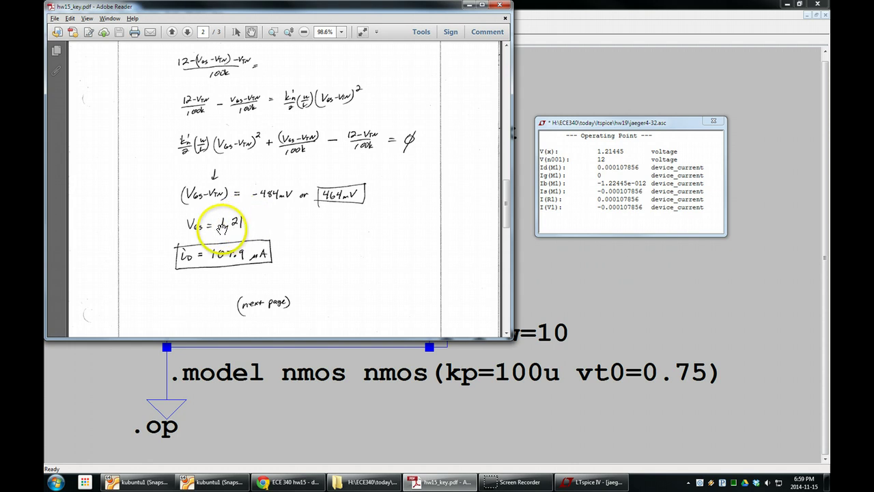
{"action": "left_click", "coordinate": [607, 151]}
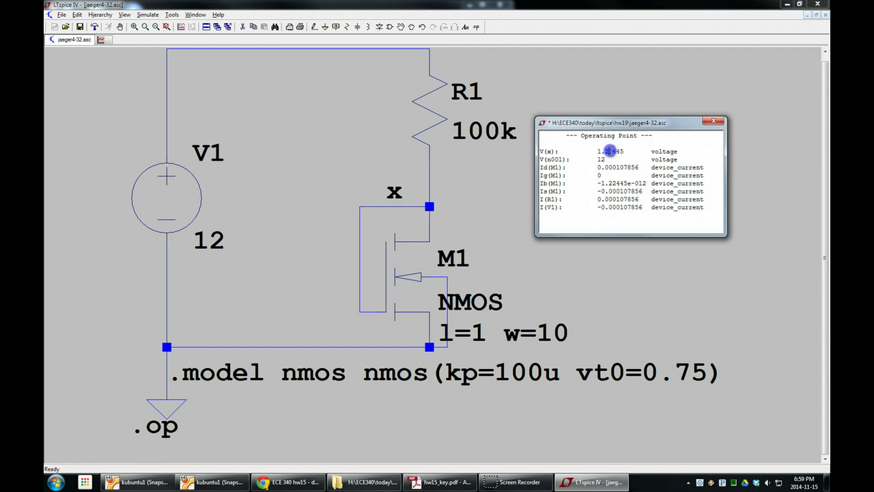
{"action": "key", "text": "alt+Tab"}
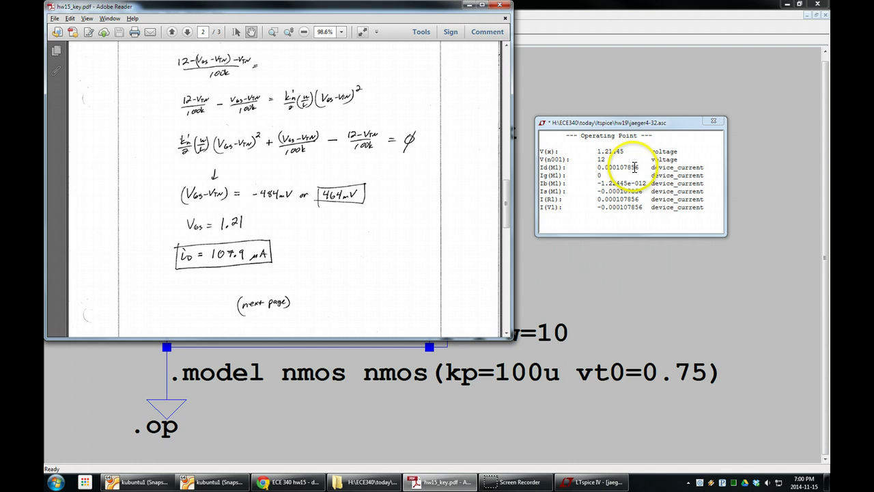
{"action": "left_click_drag", "start_coordinate": [507, 195], "coordinate": [507, 258]}
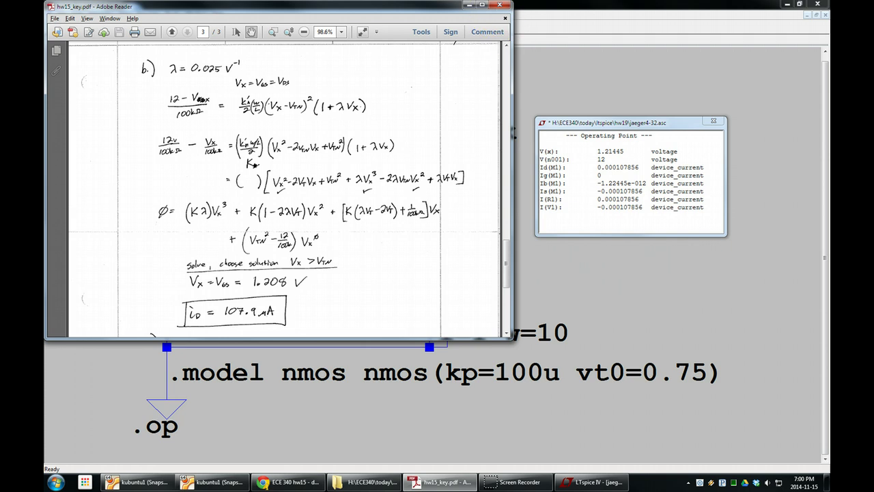
Close the results and append lambda=0.025 to the .model nmos directive after vt0=0.75
{"action": "left_click", "coordinate": [713, 120]}
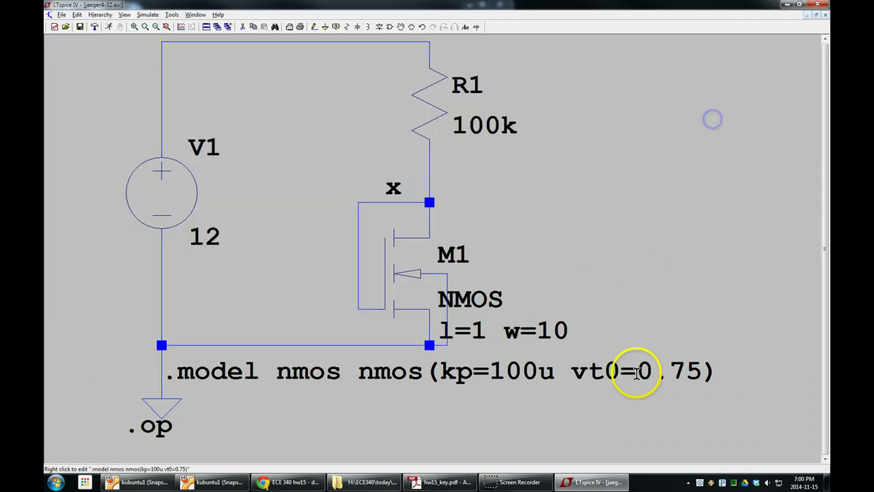
{"action": "right_click", "coordinate": [615, 378]}
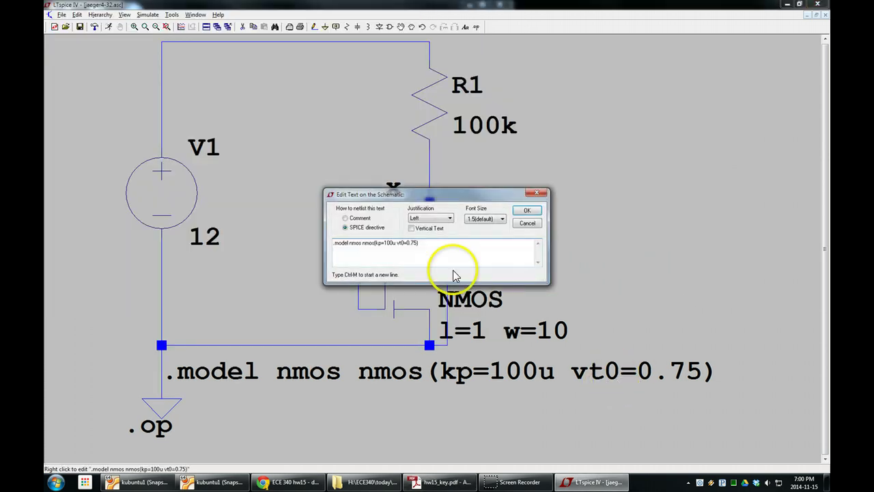
{"action": "left_click", "coordinate": [416, 243]}
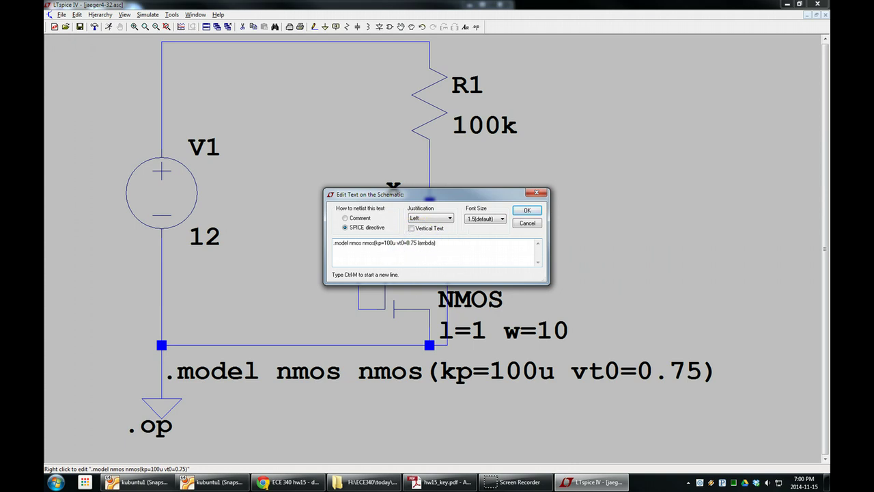
{"action": "key", "text": "alt+Tab"}
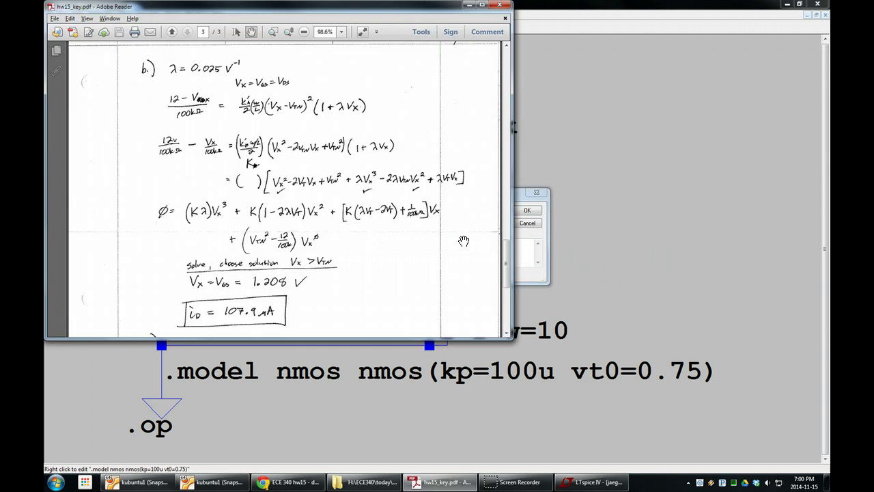
{"action": "key", "text": "alt+Tab"}
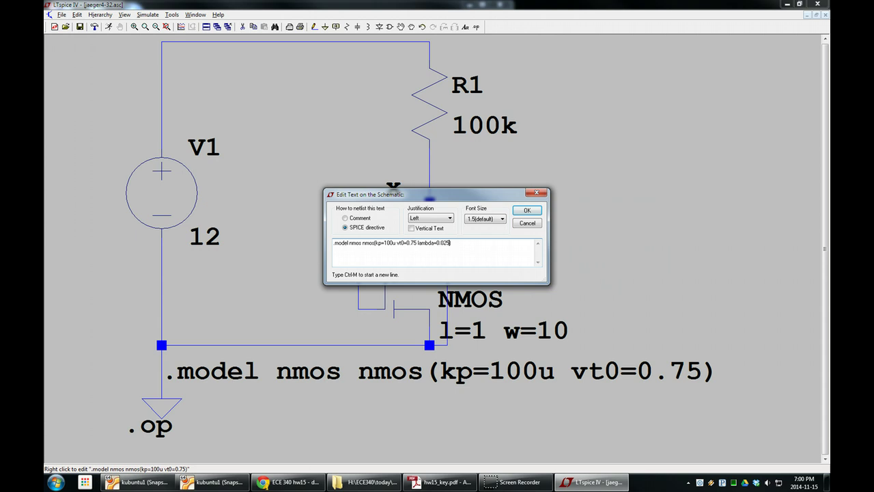
Apply the lambda=0.025 model edit, fit the whole circuit in view, and run the simulation
{"action": "left_click", "coordinate": [526, 210]}
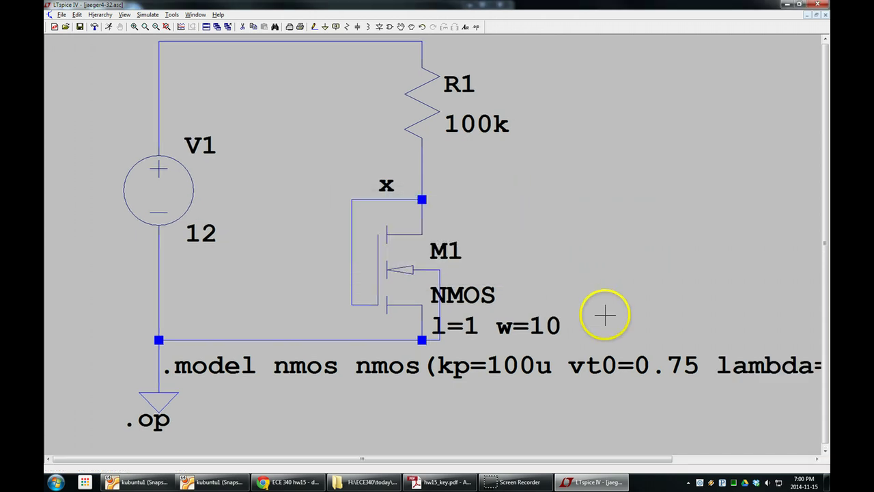
{"action": "key", "text": "space"}
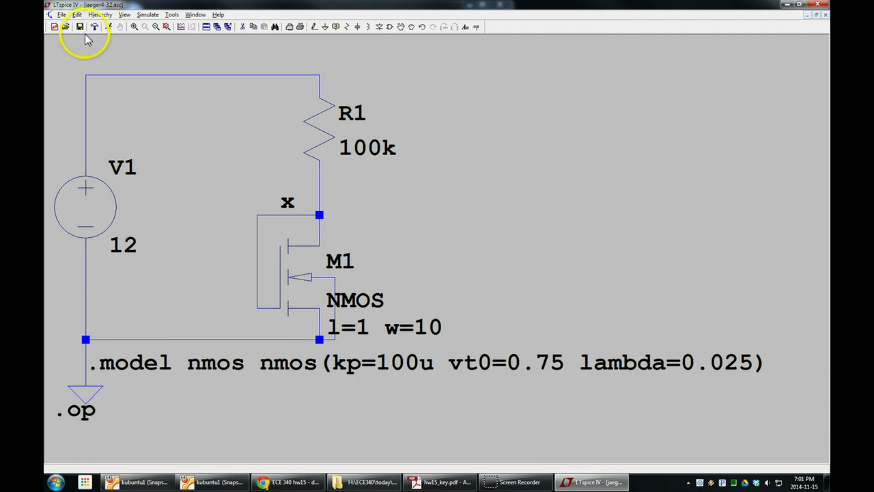
{"action": "left_click", "coordinate": [110, 30]}
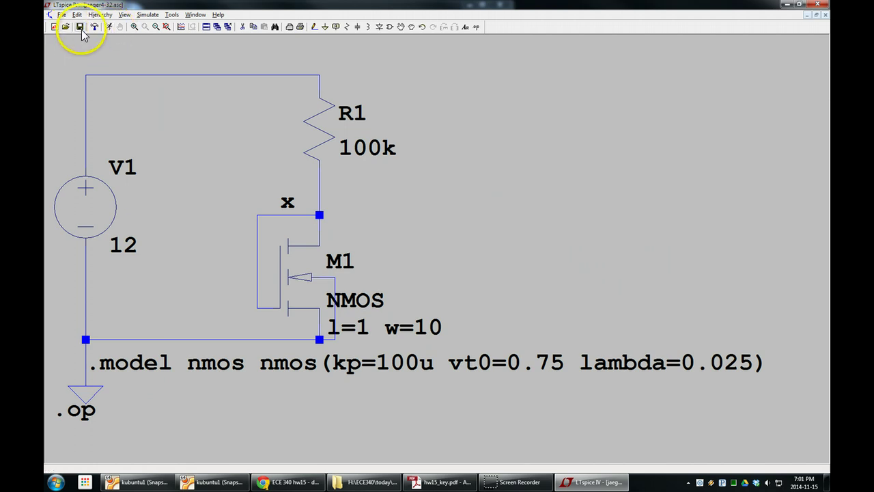
In the Control Panel's Operation settings, set 'Save all open files on start of simulation' to Yes
{"action": "left_click", "coordinate": [172, 14]}
{"action": "left_click", "coordinate": [193, 43]}
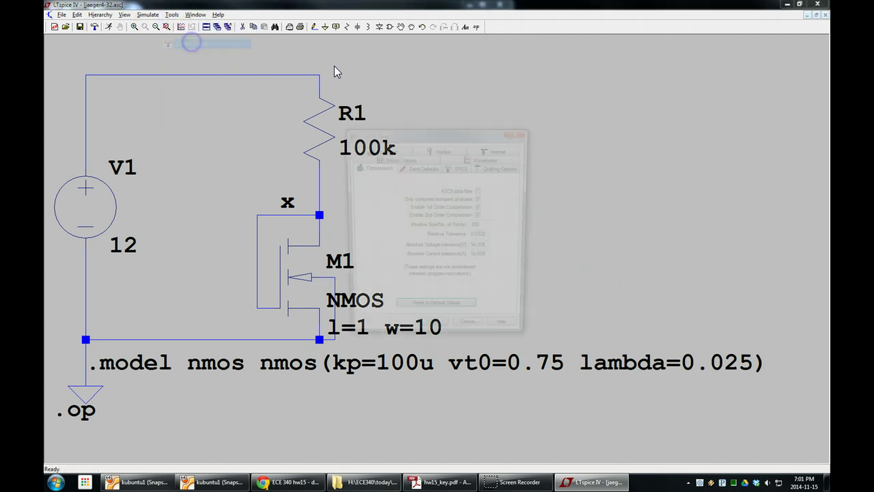
{"action": "left_click", "coordinate": [431, 168]}
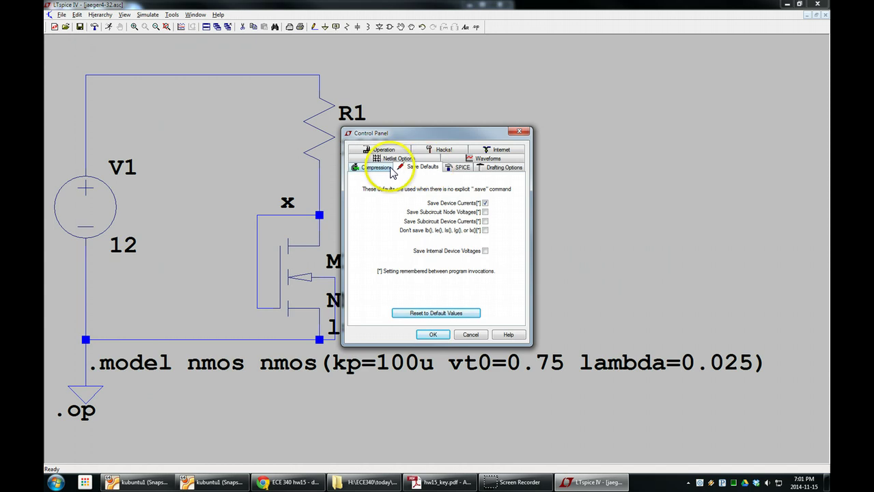
{"action": "left_click", "coordinate": [486, 169]}
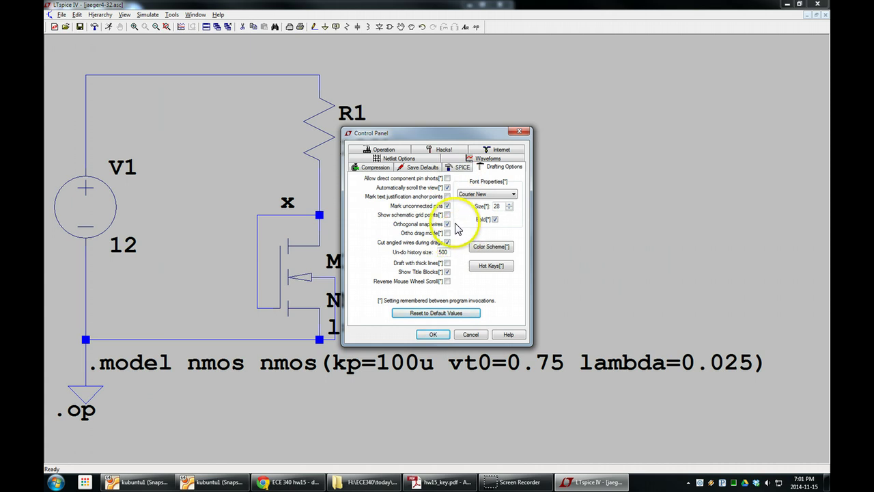
{"action": "left_click", "coordinate": [384, 150]}
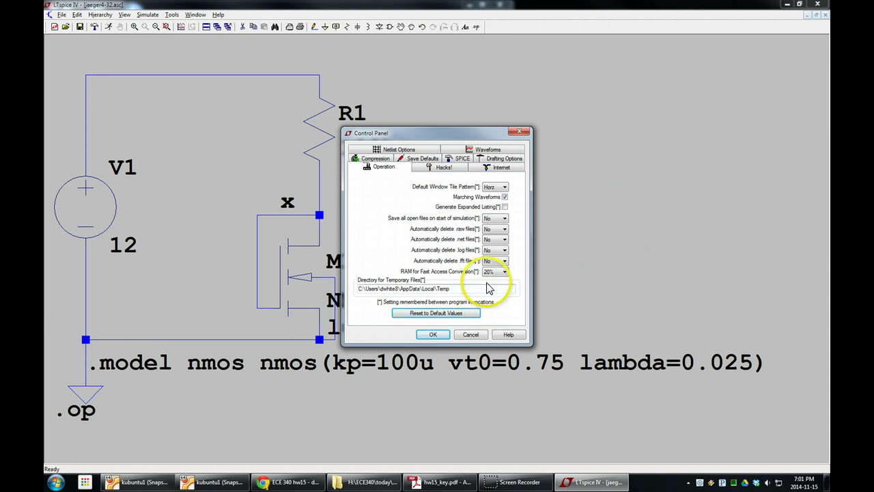
{"action": "left_click", "coordinate": [489, 219]}
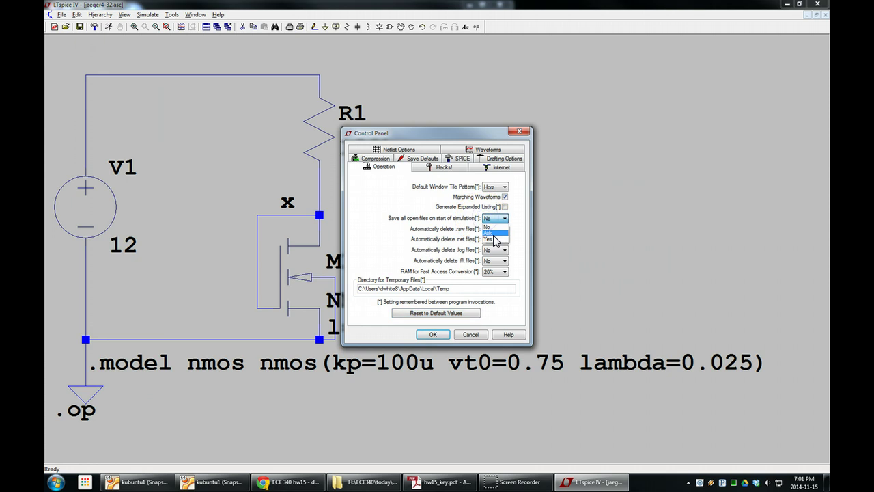
{"action": "left_click", "coordinate": [494, 239]}
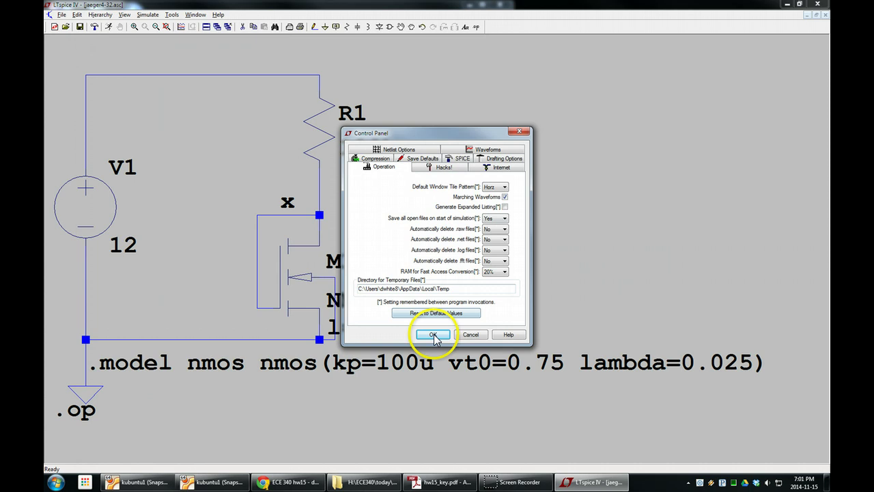
{"action": "left_click", "coordinate": [425, 334]}
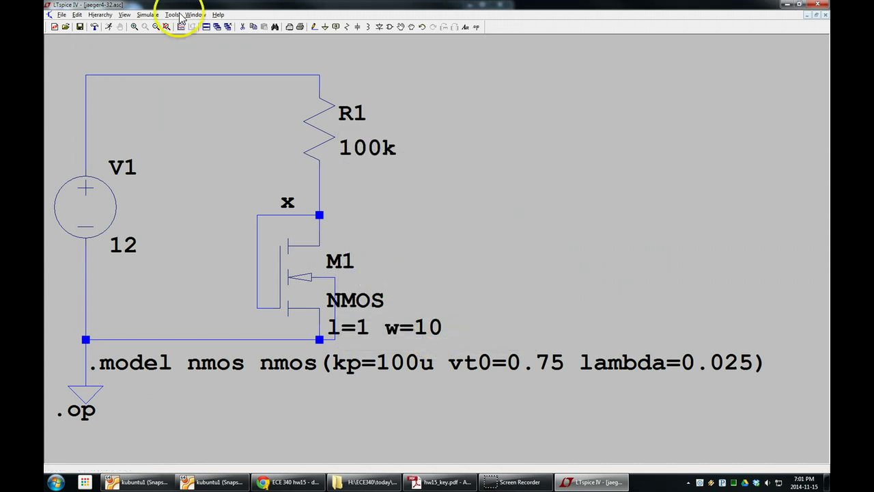
Rerun the operating point, now reporting V(x) = 1.20773 V and Id(M1) = 0.000107923 A
{"action": "left_click", "coordinate": [108, 26]}
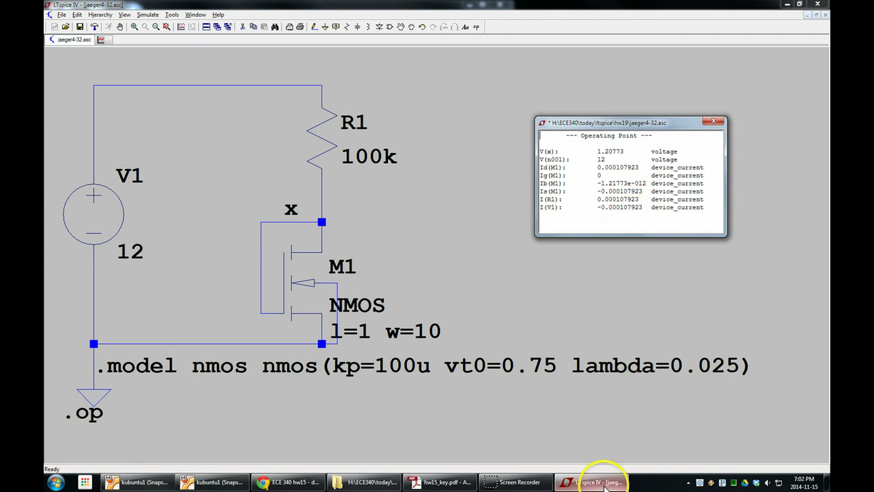
Bring up the homework key to compare, then minimize it to show the schematic
{"action": "left_click", "coordinate": [449, 482]}
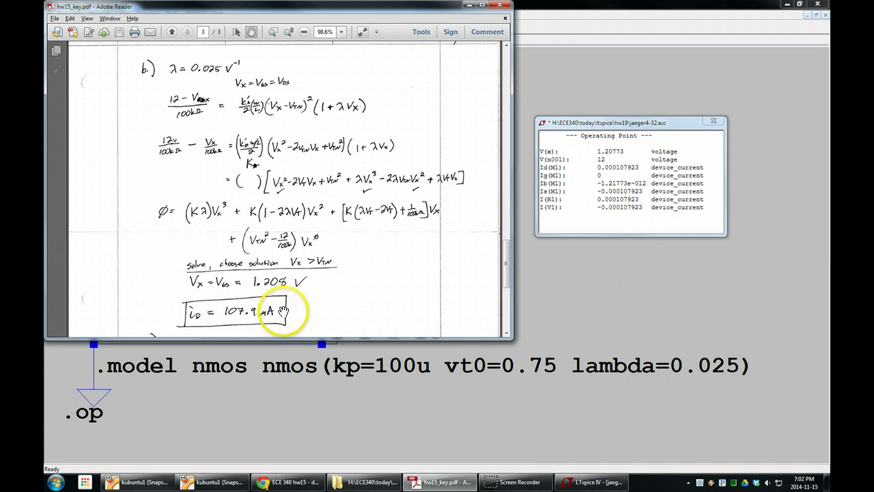
{"action": "left_click", "coordinate": [467, 4]}
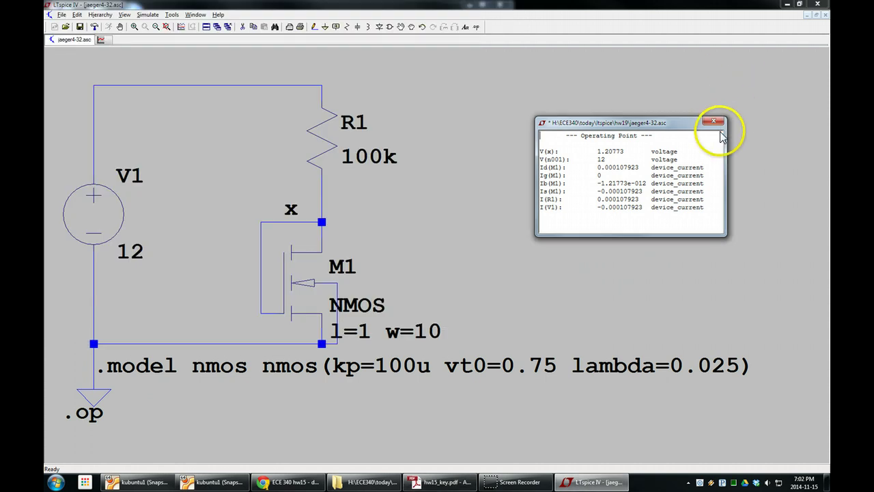
Close the results, rerun to confirm V(x) = 1.20773 V and Id(M1) = 0.000107923 A, then close them
{"action": "left_click", "coordinate": [715, 122]}
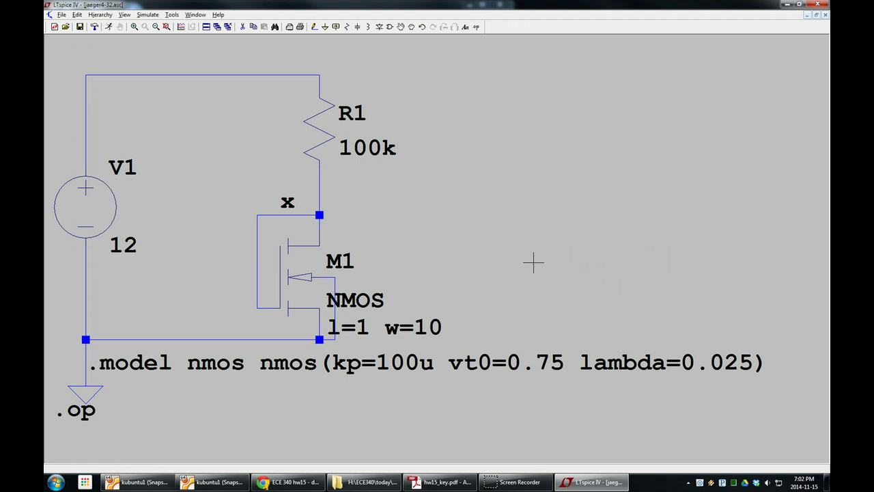
{"action": "left_click", "coordinate": [108, 27]}
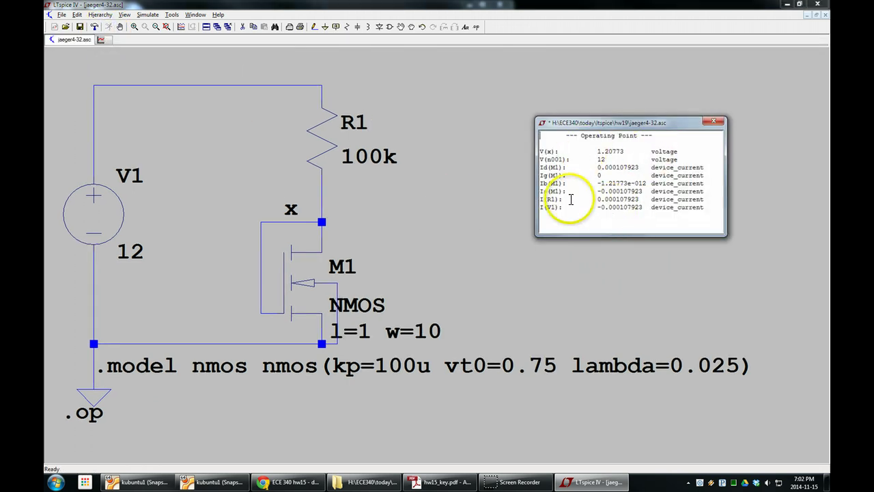
{"action": "left_click", "coordinate": [703, 122]}
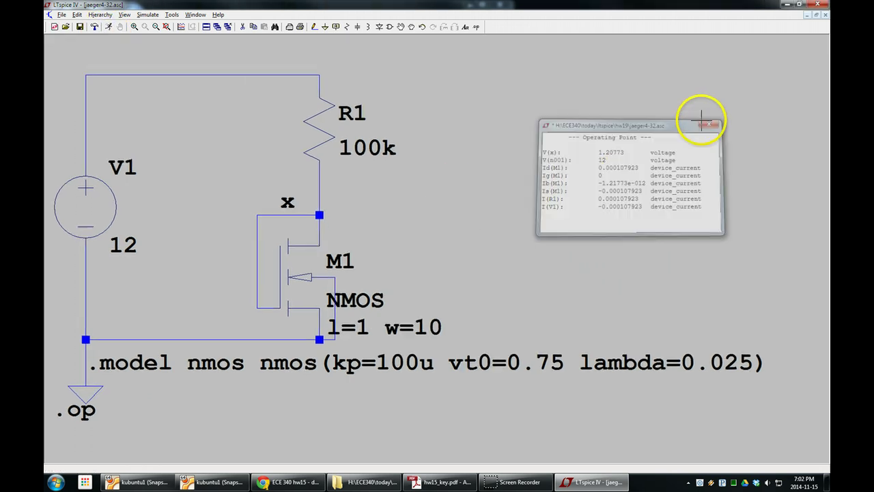
{"action": "left_click", "coordinate": [61, 14]}
{"action": "mouse_move", "coordinate": [97, 17]}
{"action": "mouse_move", "coordinate": [125, 15]}
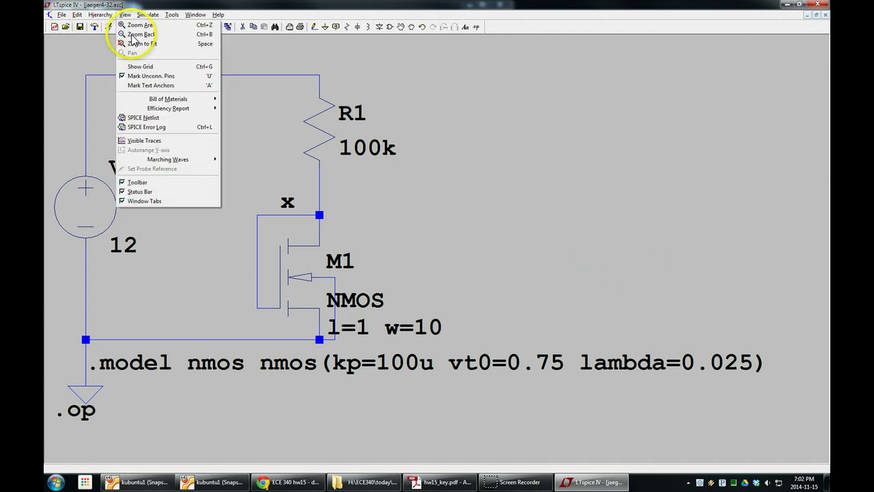
{"action": "left_click", "coordinate": [130, 117]}
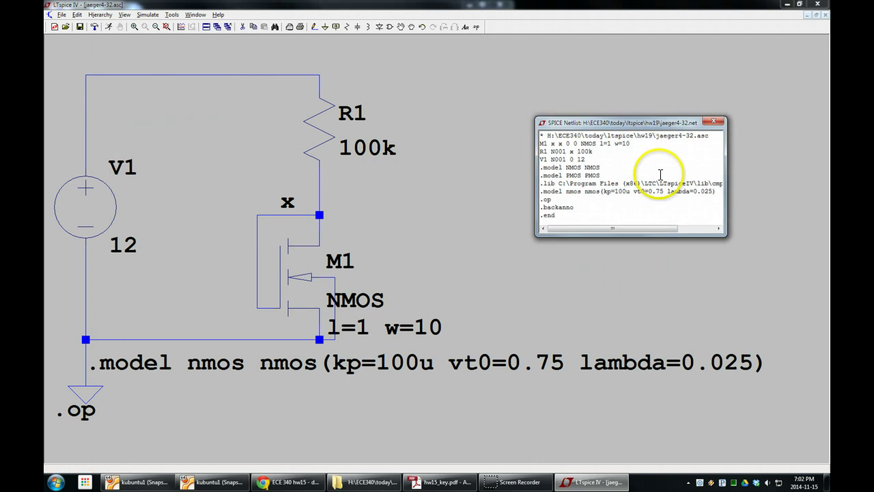
{"action": "left_click_drag", "start_coordinate": [627, 236], "coordinate": [625, 310]}
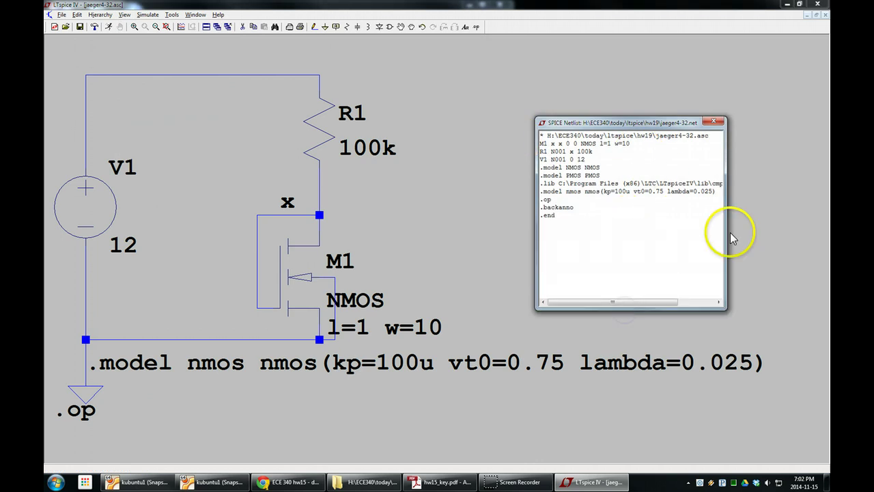
{"action": "left_click_drag", "start_coordinate": [731, 232], "coordinate": [798, 232]}
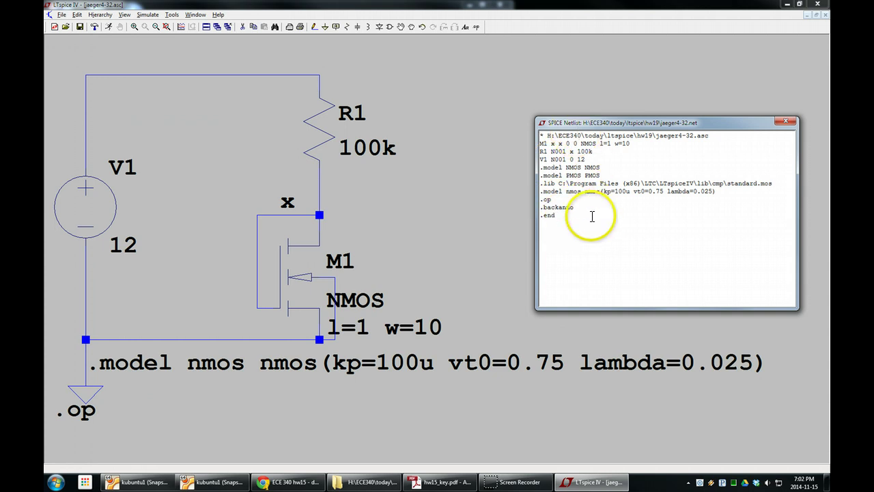
{"action": "left_click", "coordinate": [787, 125]}
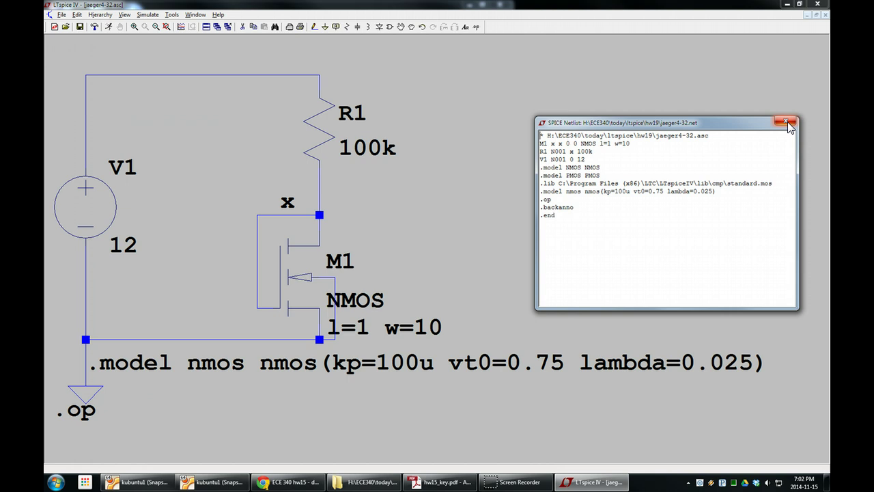
{"action": "left_click", "coordinate": [787, 124]}
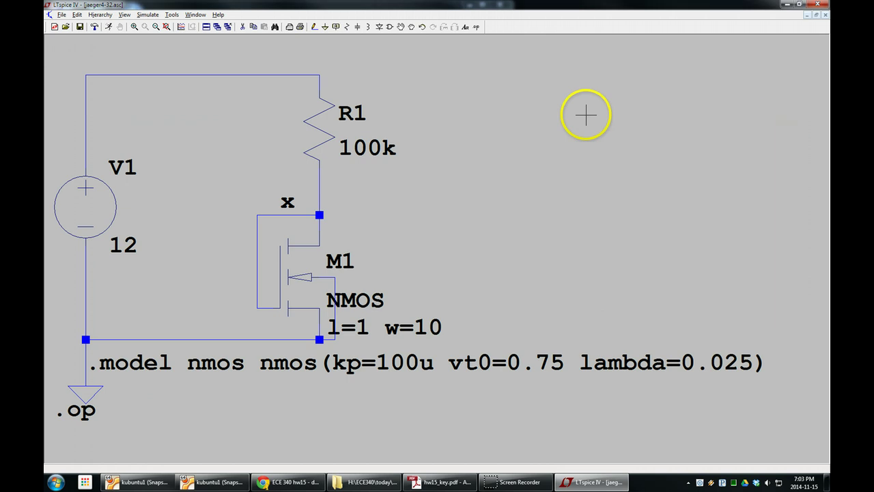
{"action": "left_click", "coordinate": [148, 14]}
{"action": "left_click", "coordinate": [124, 14]}
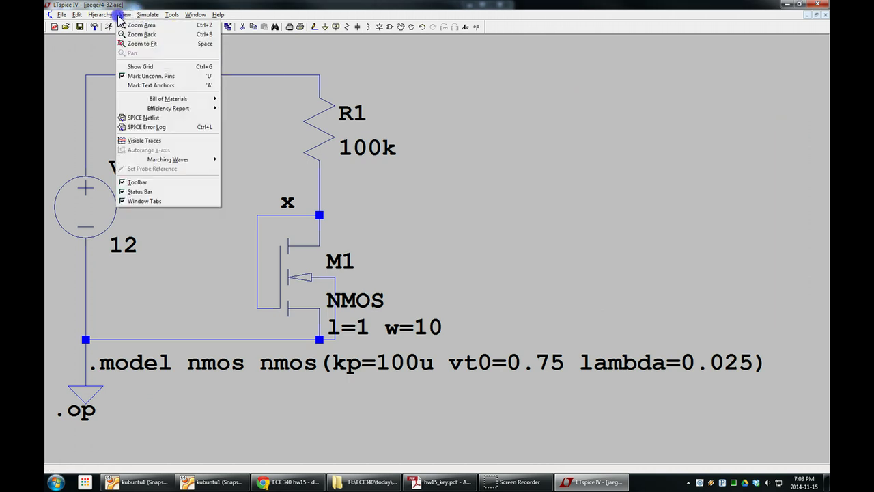
{"action": "left_click", "coordinate": [152, 124]}
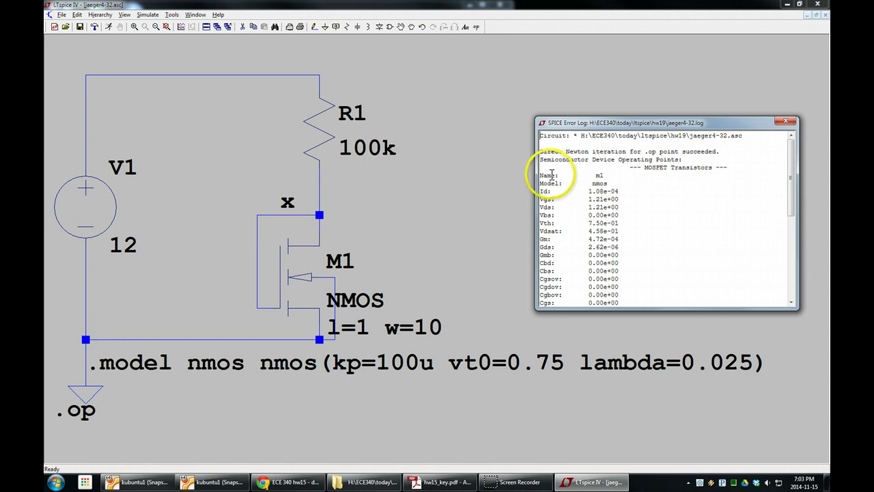
{"action": "double_click", "coordinate": [586, 183]}
{"action": "left_click", "coordinate": [595, 183]}
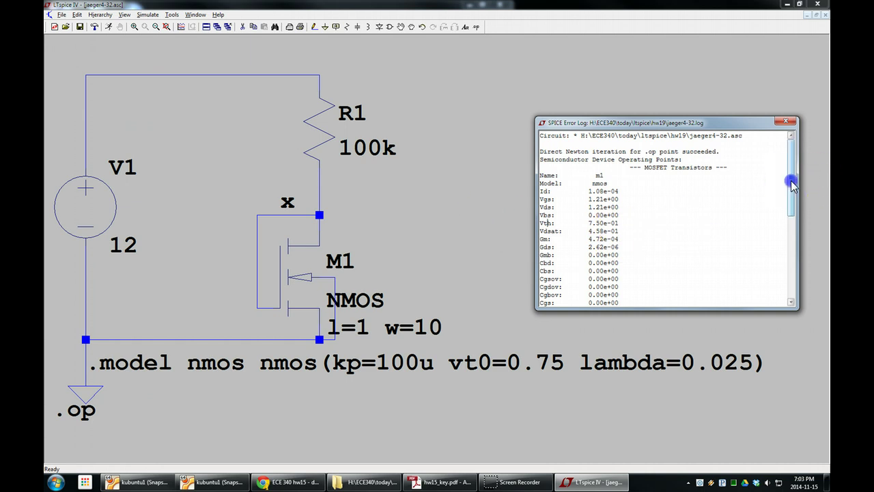
{"action": "left_click_drag", "start_coordinate": [791, 183], "coordinate": [789, 228]}
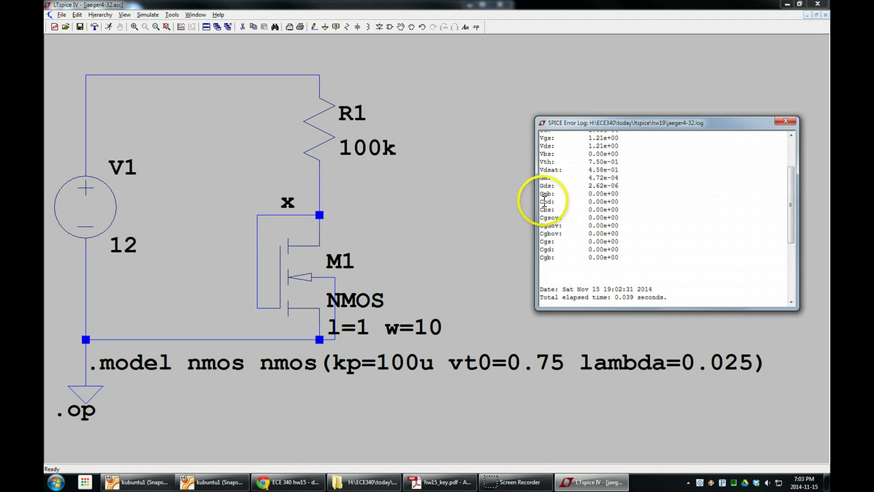
{"action": "left_click_drag", "start_coordinate": [544, 201], "coordinate": [616, 250]}
{"action": "left_click", "coordinate": [616, 250]}
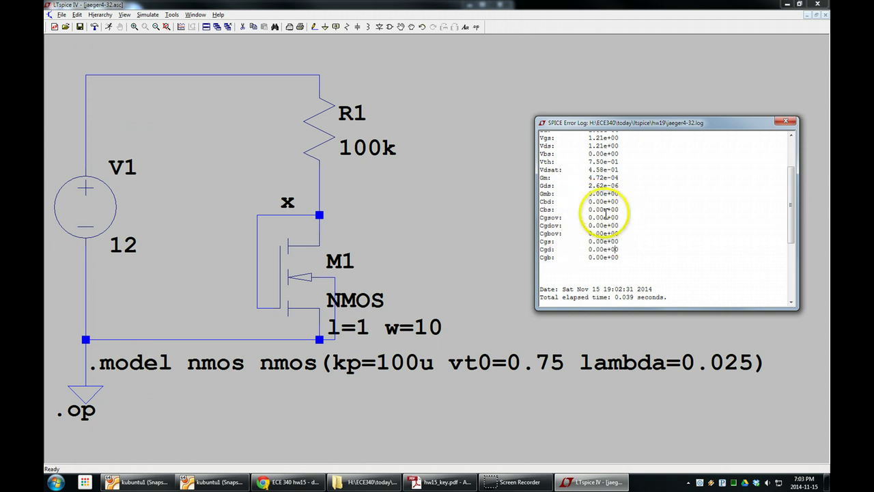
{"action": "left_click_drag", "start_coordinate": [791, 225], "coordinate": [792, 198]}
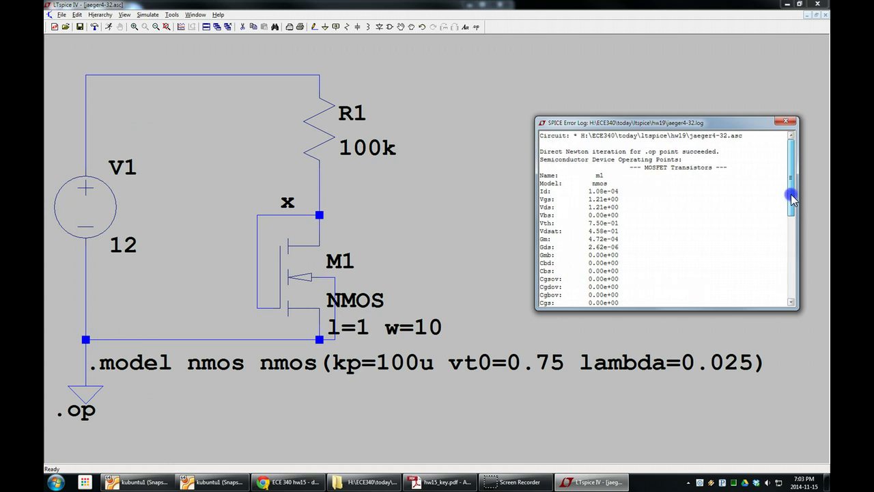
Close the error log, enable Save Internal Device Voltages under Save Defaults, and rerun the simulation
{"action": "left_click", "coordinate": [786, 121]}
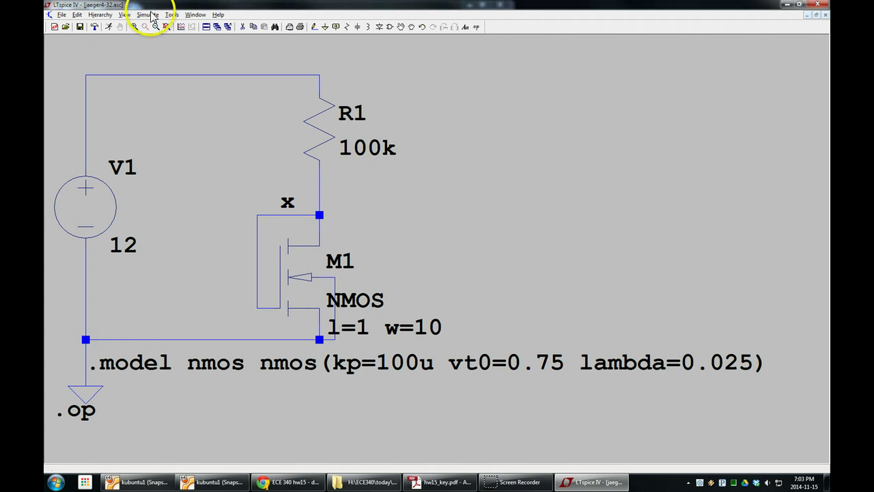
{"action": "left_click", "coordinate": [172, 15]}
{"action": "left_click", "coordinate": [188, 43]}
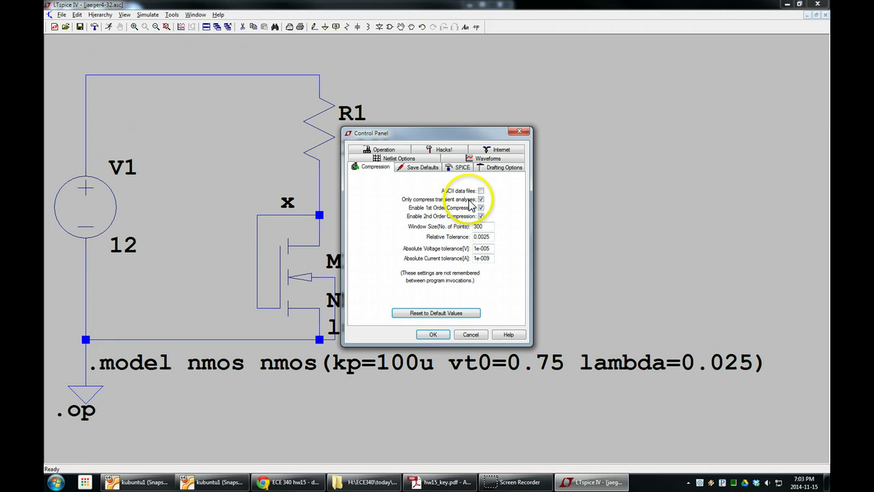
{"action": "left_click", "coordinate": [415, 167]}
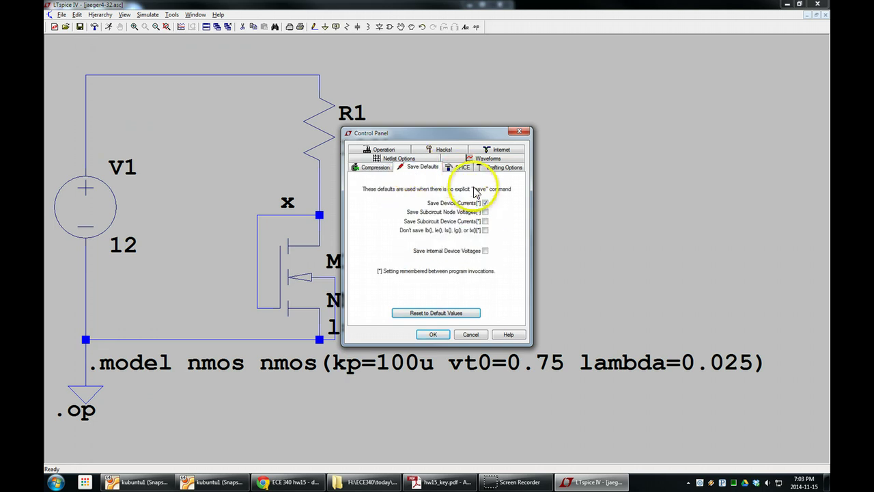
{"action": "left_click", "coordinate": [485, 250]}
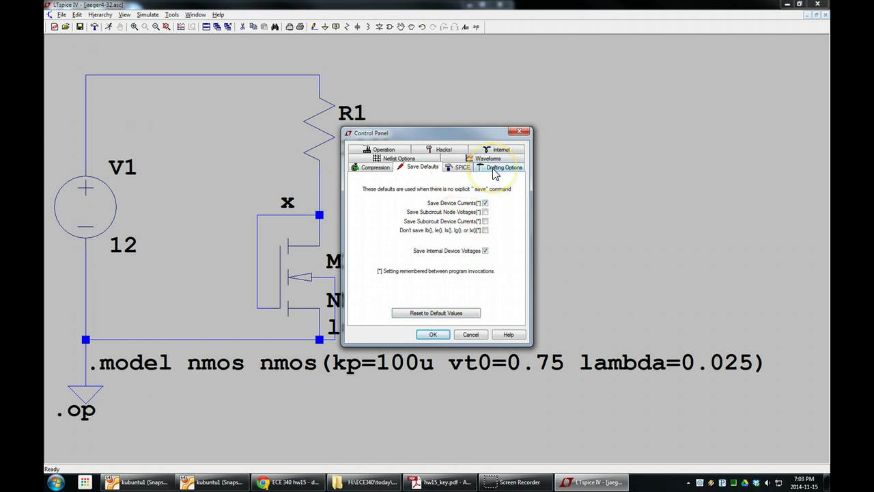
{"action": "left_click", "coordinate": [440, 334]}
{"action": "left_click", "coordinate": [108, 26]}
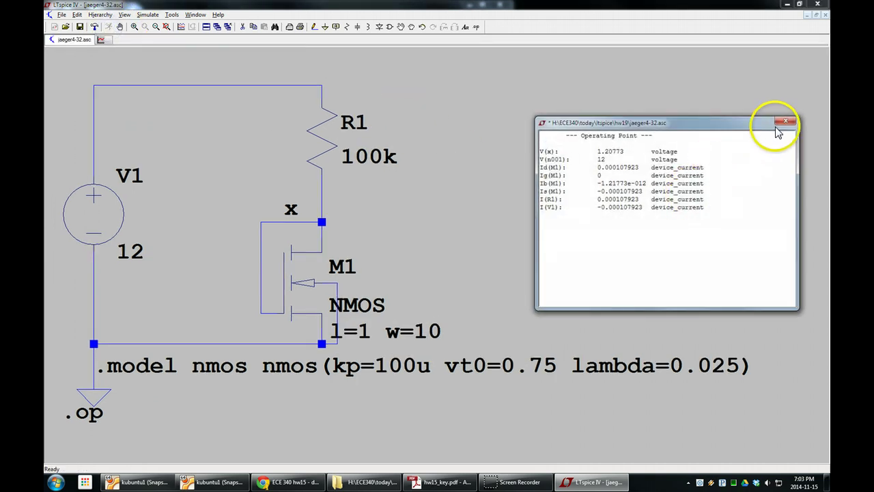
{"action": "left_click", "coordinate": [783, 123]}
{"action": "left_click", "coordinate": [125, 14]}
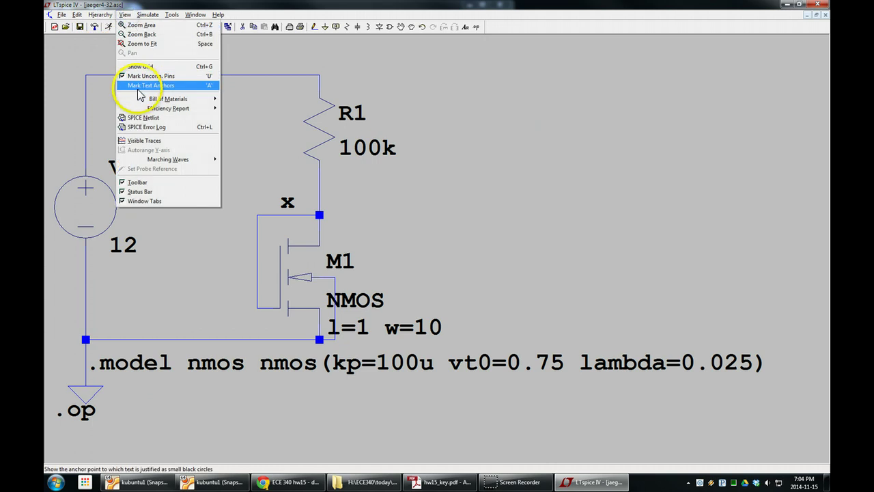
{"action": "left_click", "coordinate": [143, 127]}
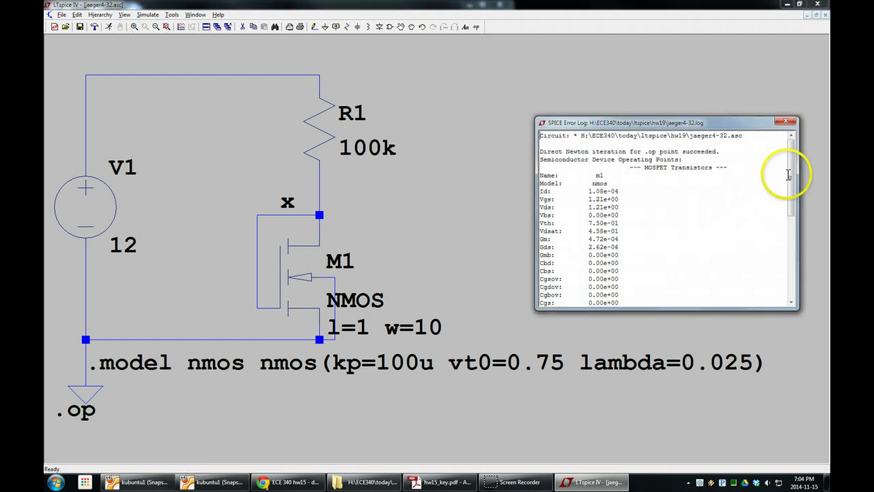
{"action": "mouse_move", "coordinate": [790, 179]}
{"action": "left_mouse_down"}
{"action": "mouse_move", "coordinate": [796, 269]}
{"action": "mouse_move", "coordinate": [803, 176]}
{"action": "left_mouse_up"}
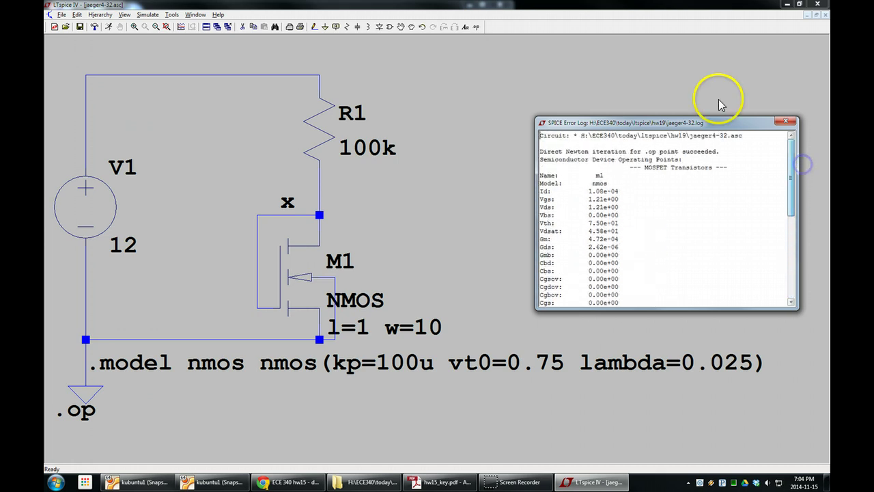
{"action": "left_click_drag", "start_coordinate": [734, 127], "coordinate": [603, 123]}
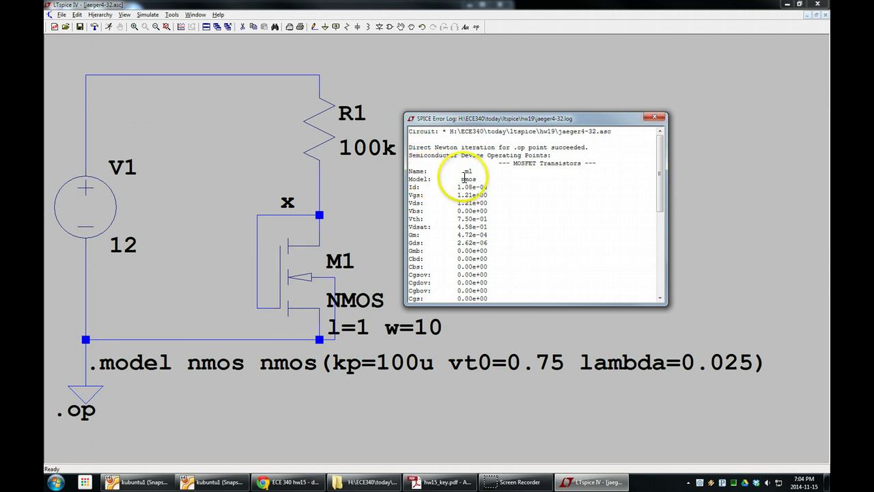
{"action": "left_click_drag", "start_coordinate": [430, 175], "coordinate": [481, 235]}
{"action": "left_click", "coordinate": [482, 234]}
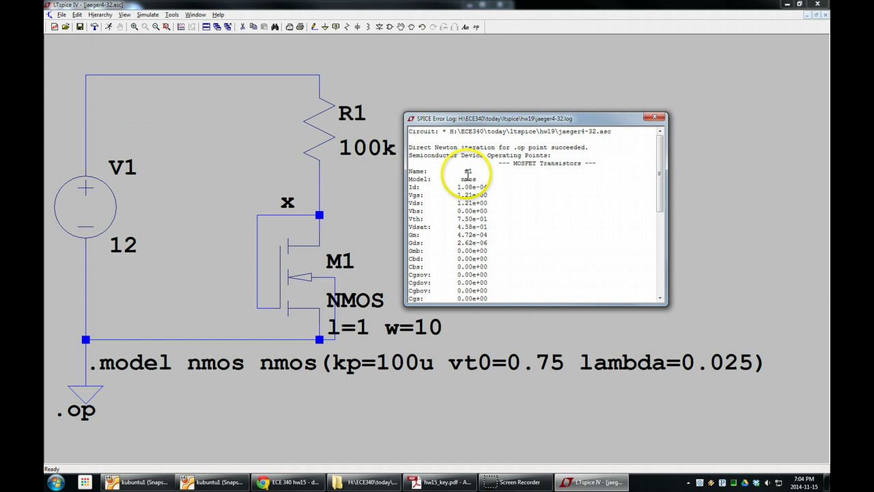
{"action": "left_click", "coordinate": [661, 190]}
{"action": "left_click_drag", "start_coordinate": [661, 189], "coordinate": [663, 201]}
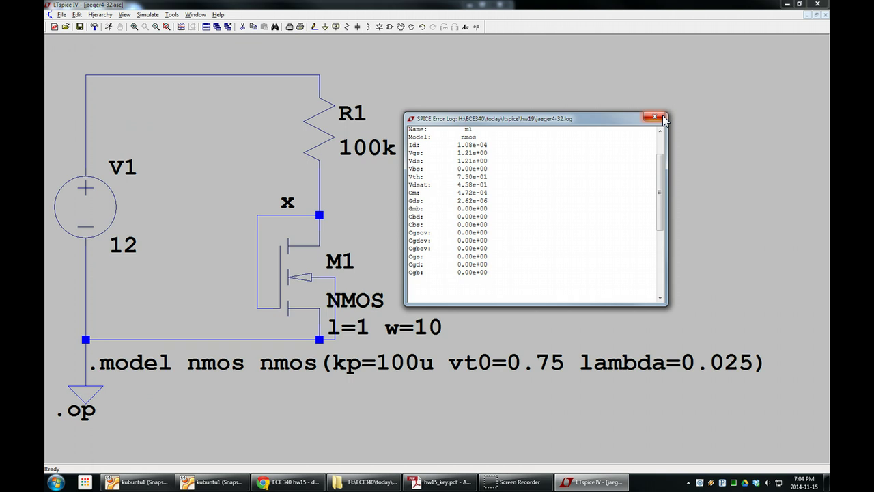
{"action": "left_click", "coordinate": [661, 118]}
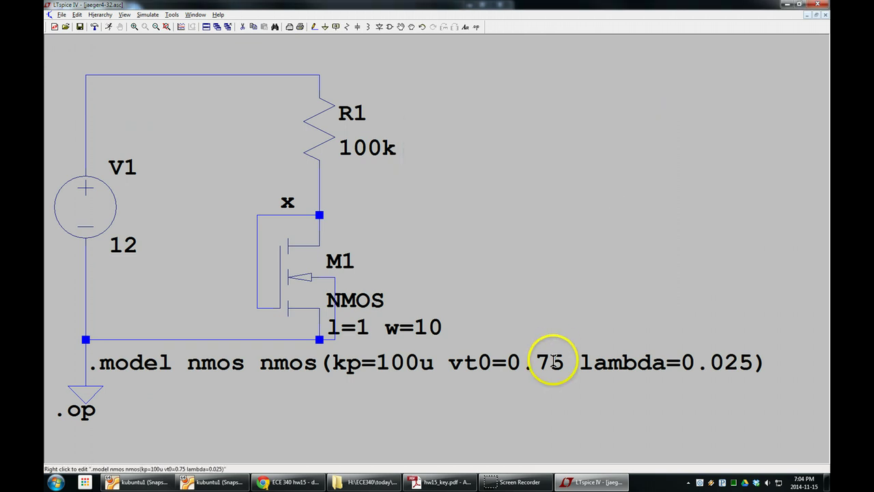